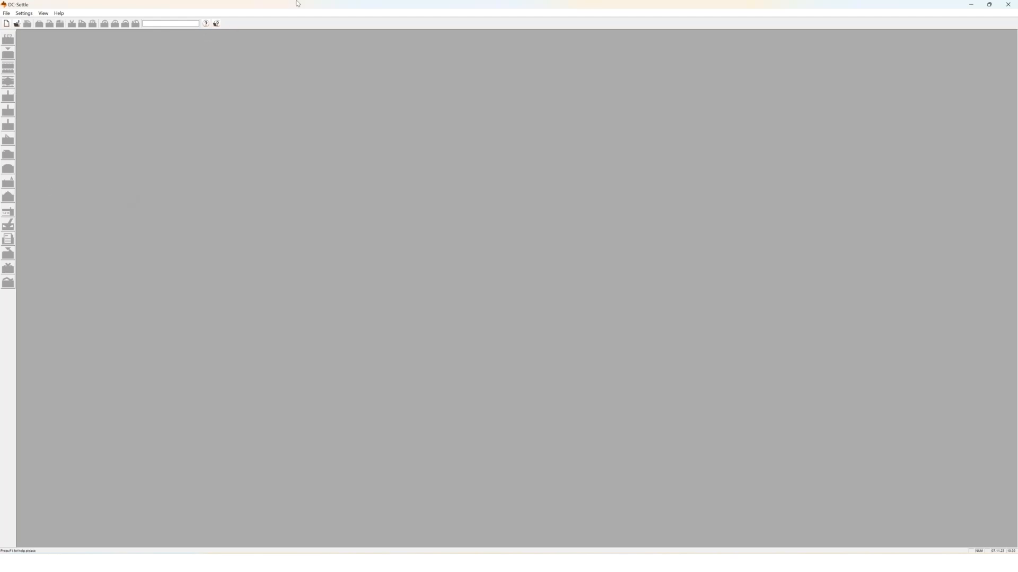
Step: Create a new project with "Test" as the project name and "Webinar 7.11.23" as the second project name
click(6, 13)
click(21, 21)
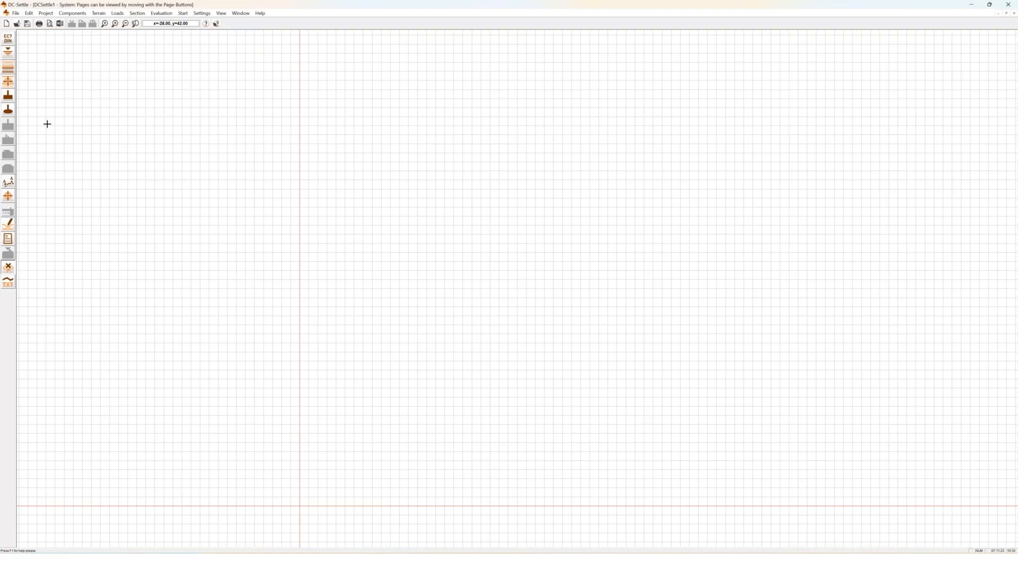
click(13, 41)
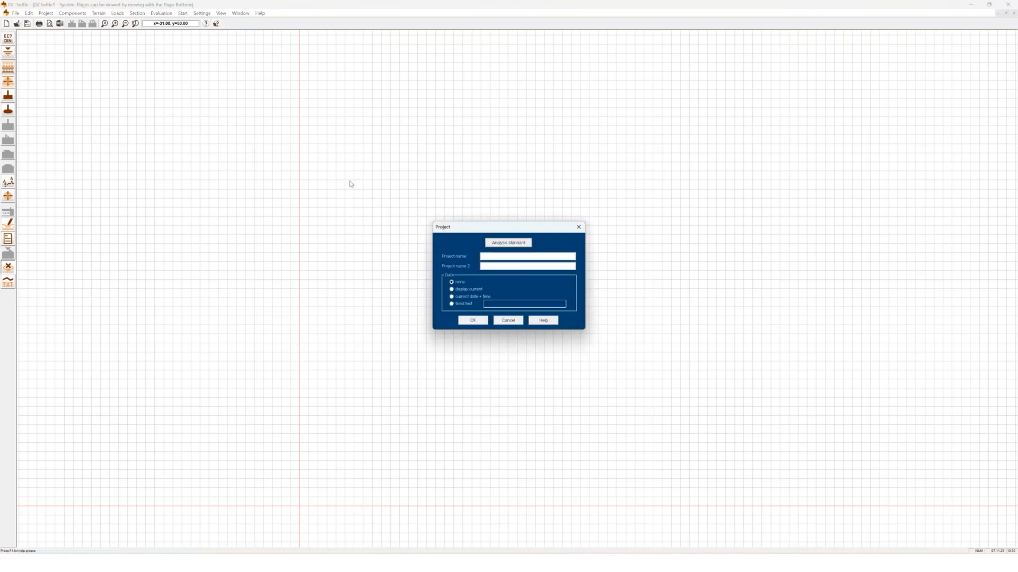
click(519, 258)
text(Webinar 7.11.23)
Step: Accept Eurocode 7 for Germany (DIN EN 1997-1) as the analysis standard and confirm the project data
click(519, 244)
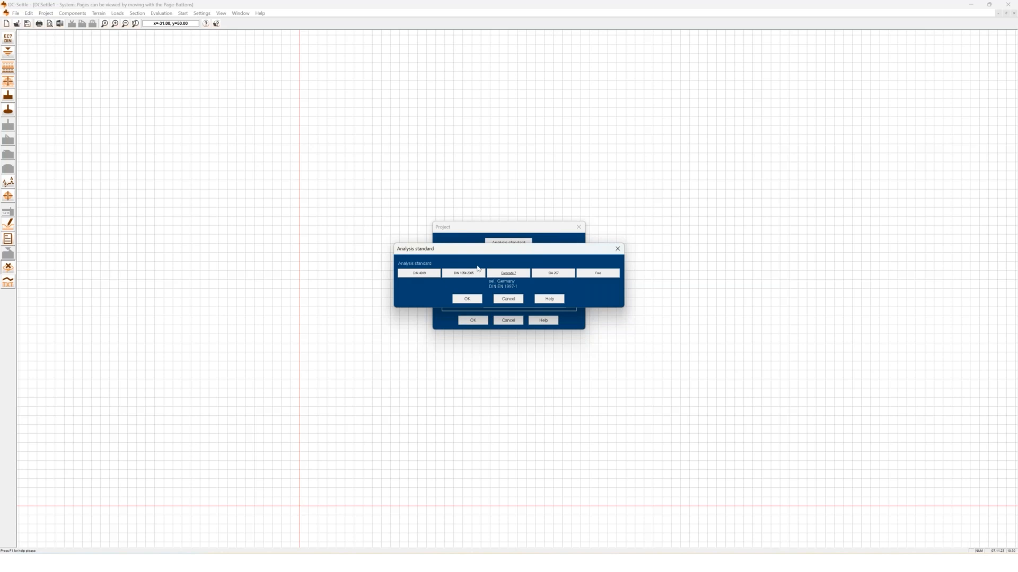
click(468, 298)
click(468, 321)
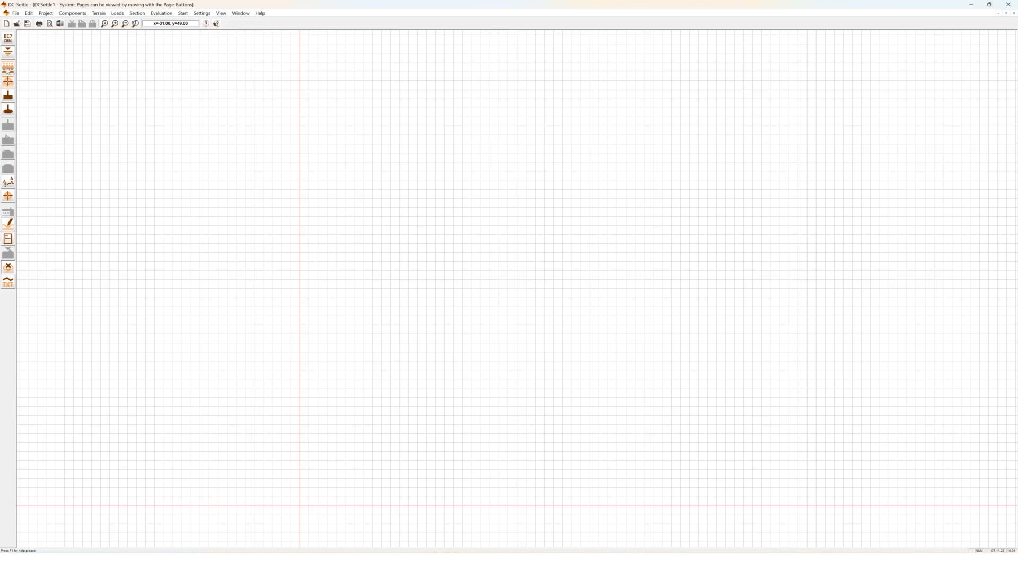
Step: Accept the default soil settings and define the first layer as Sand, bottom edge 2.5 m deep, oedometric modulus 120 MN/m²
click(8, 51)
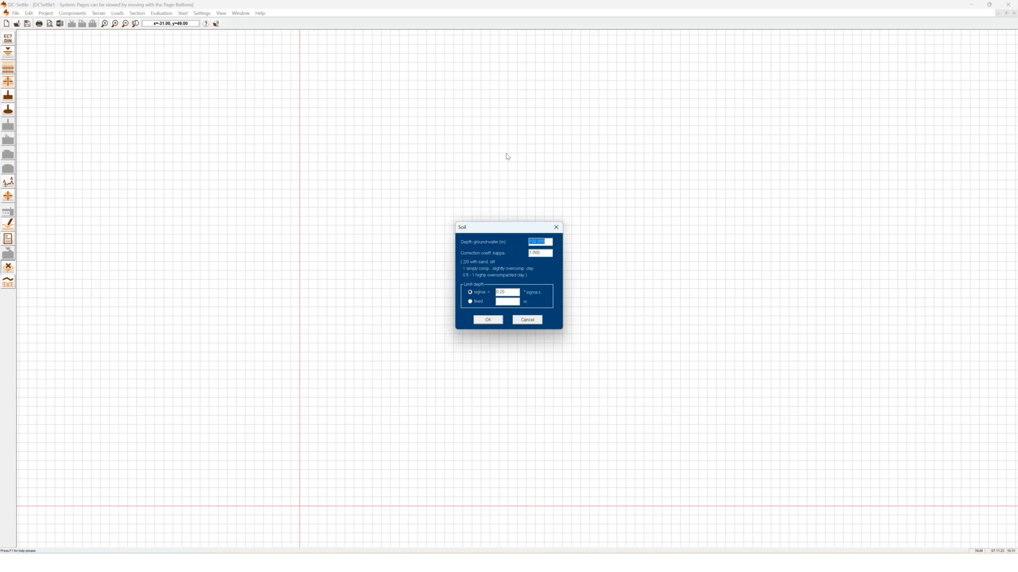
click(488, 321)
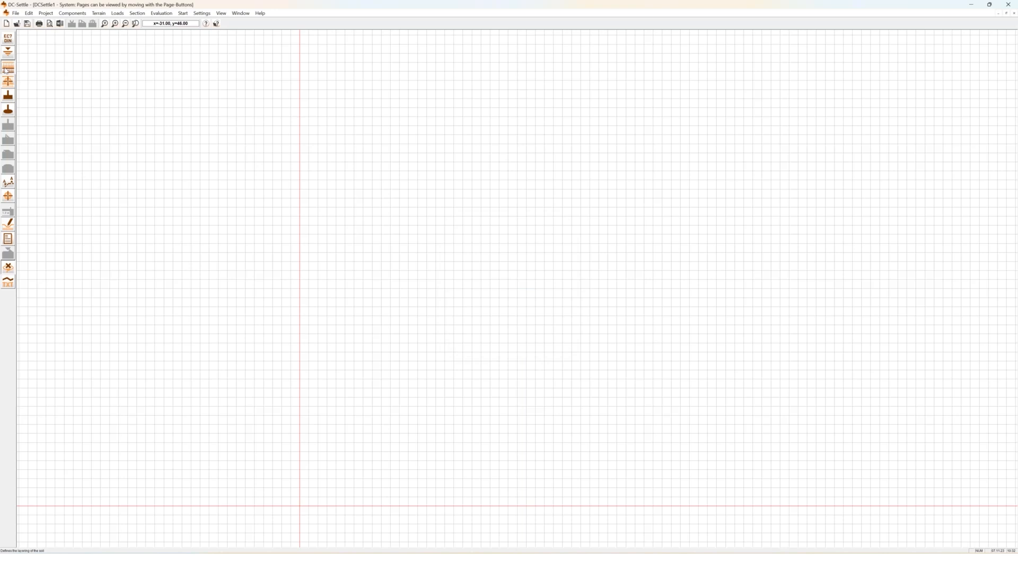
click(8, 68)
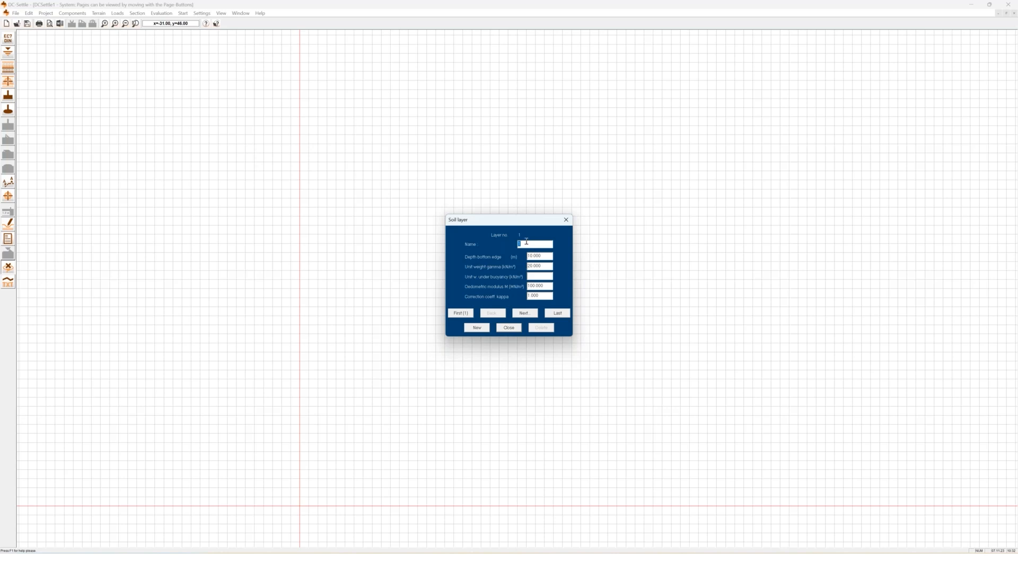
text(Sand)
drag(545, 256, 494, 257)
text(2.5)
drag(547, 287, 500, 287)
text(120)
Step: Define the second layer as Silt, bottom edge 6.5 m deep, unit weight 21 kN/m³, oedometric modulus 25 MN/m²
click(523, 313)
text(Silt)
click(540, 256)
text(6.5)
click(540, 287)
Step: Define the third layer as Gravel, bottom edge 10 m deep, unit weight 20 kN/m³, oedometric modulus 150 MN/m²
click(529, 314)
click(549, 256)
text(10)
click(533, 265)
text(20)
click(510, 329)
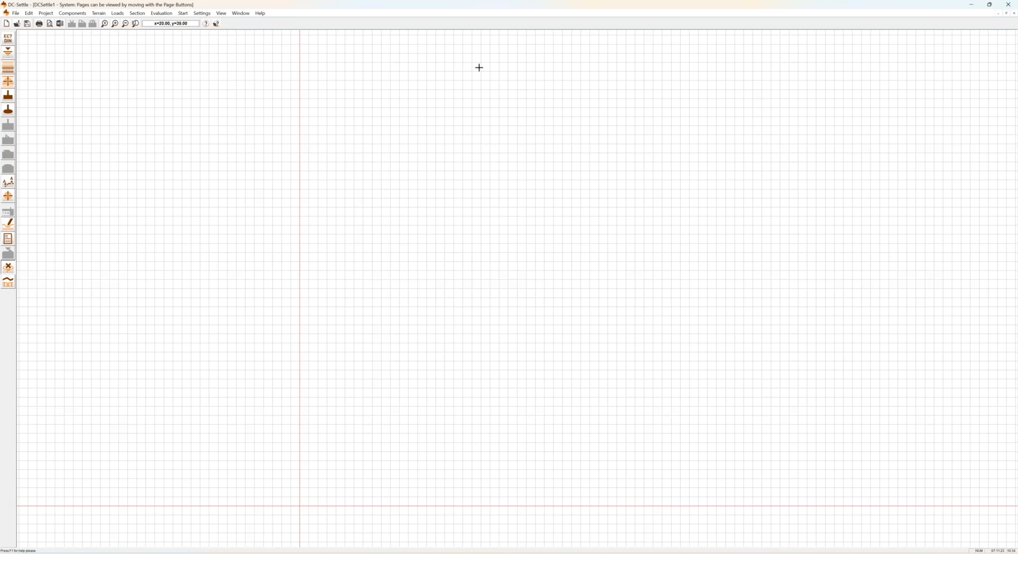
Step: Place a rectangular foundation from the origin with end coordinates x = 15 m and y = 15 m
click(10, 97)
click(301, 504)
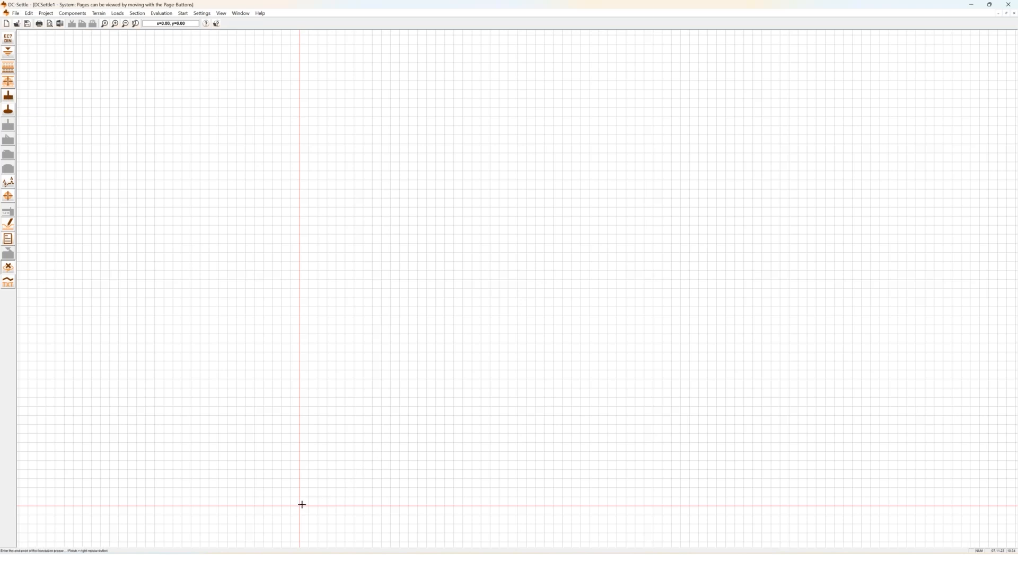
click(442, 353)
drag(549, 234, 526, 243)
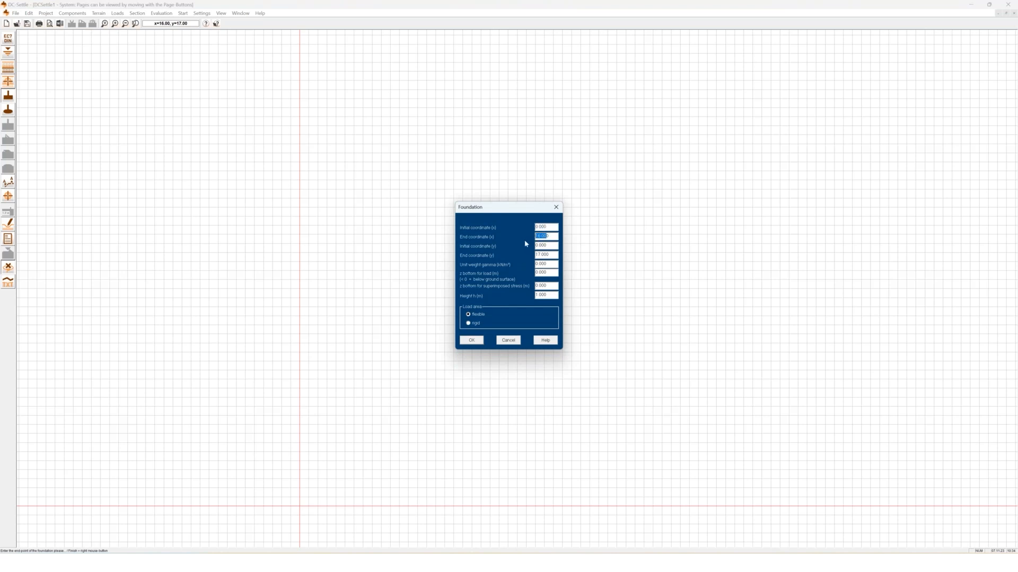
key(BackSpace)
click(558, 257)
key(shift+Home)
text(15)
click(471, 340)
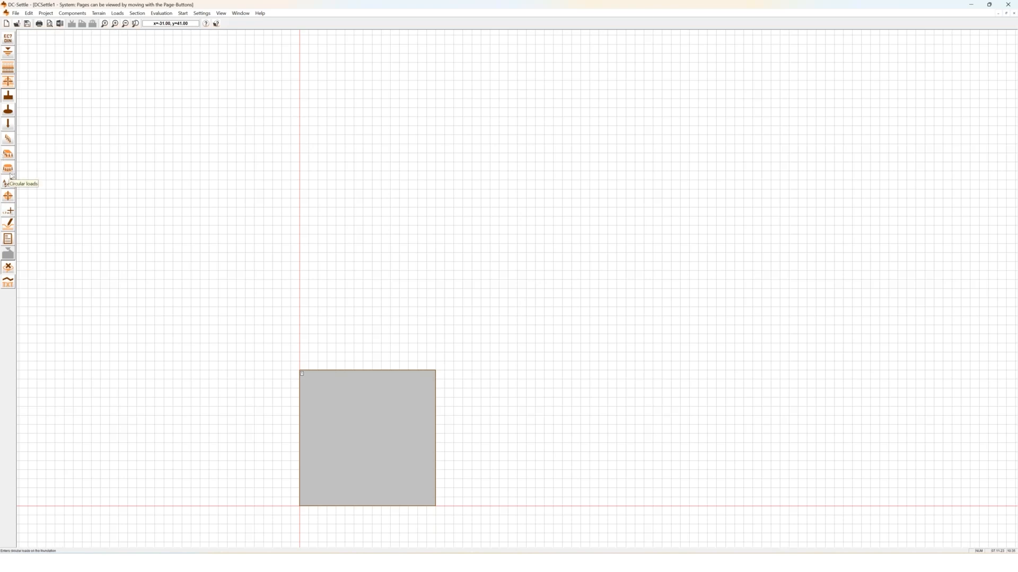
Step: Apply a distributed load over the whole 15 by 15 m foundation in load case 1 and enter its load value
click(11, 153)
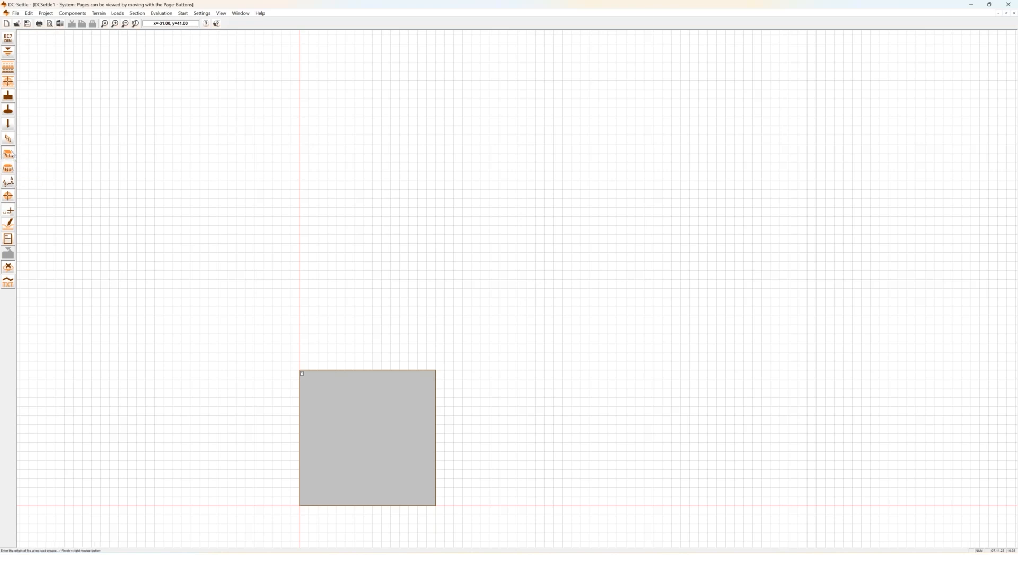
click(298, 507)
click(437, 366)
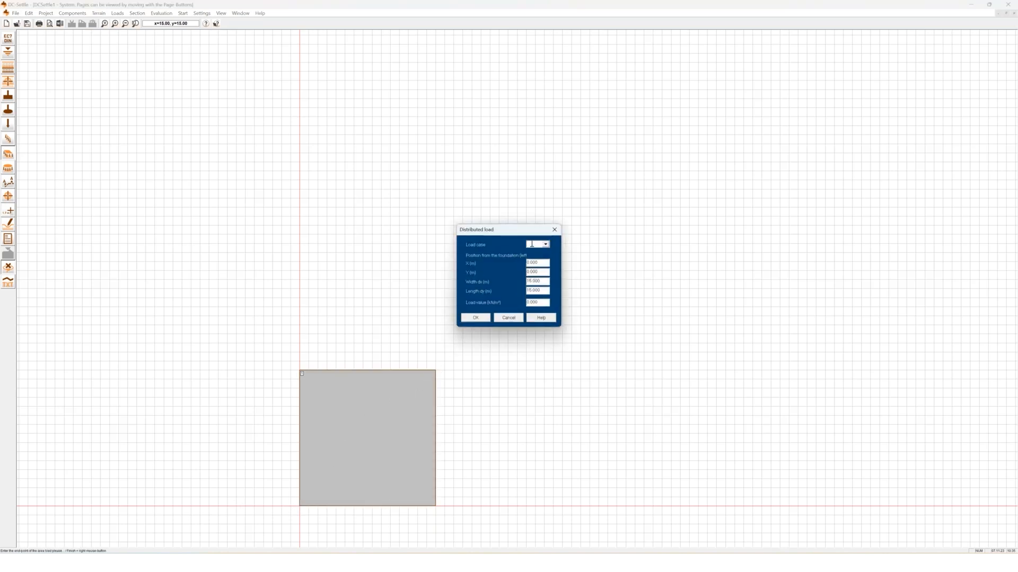
text(1)
drag(548, 304, 497, 306)
text(2)
click(480, 320)
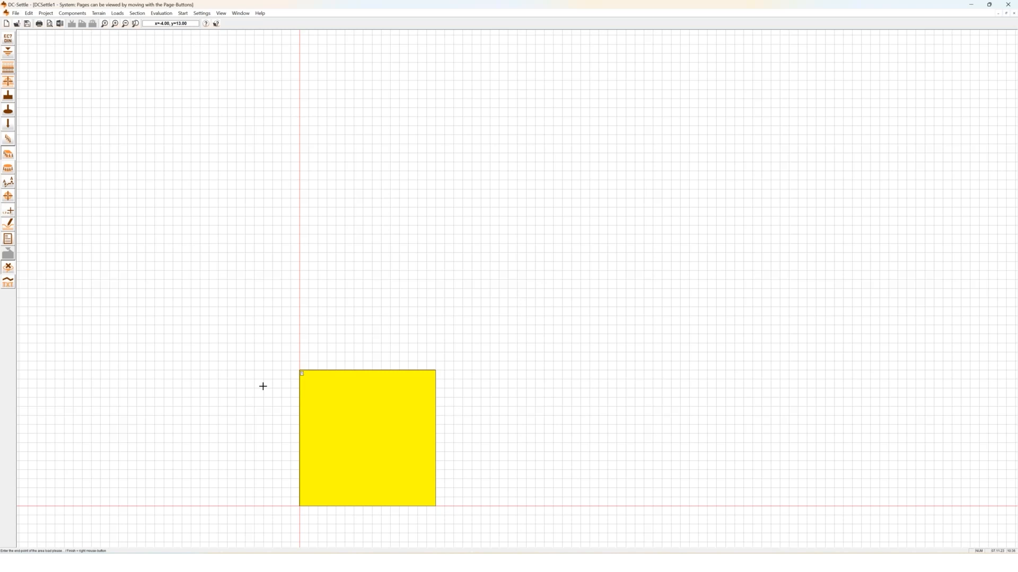
Step: Create a horizontal section through the foundation at about y = 2 m, extending beyond both sides, and keep its default name
click(8, 182)
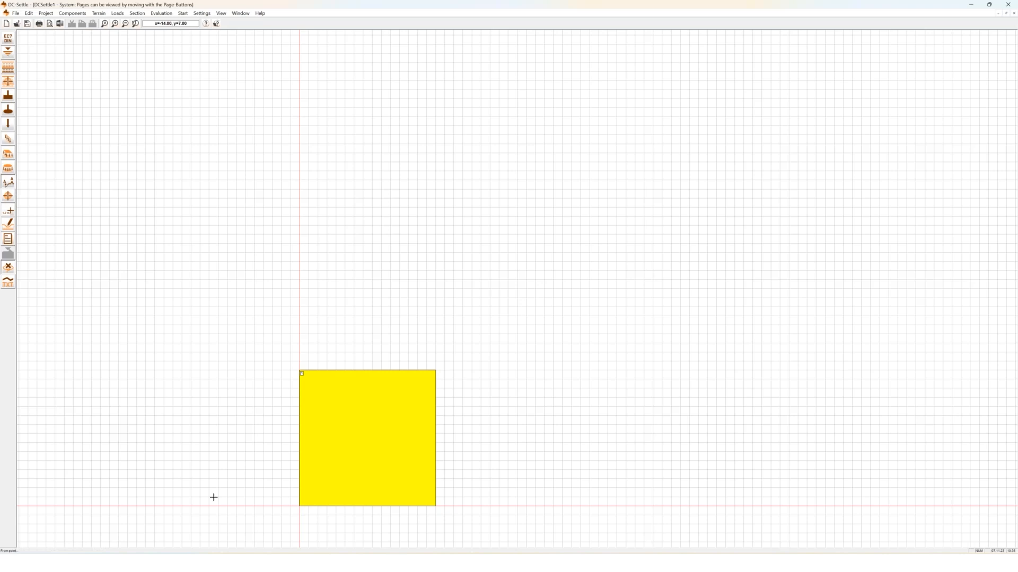
click(255, 487)
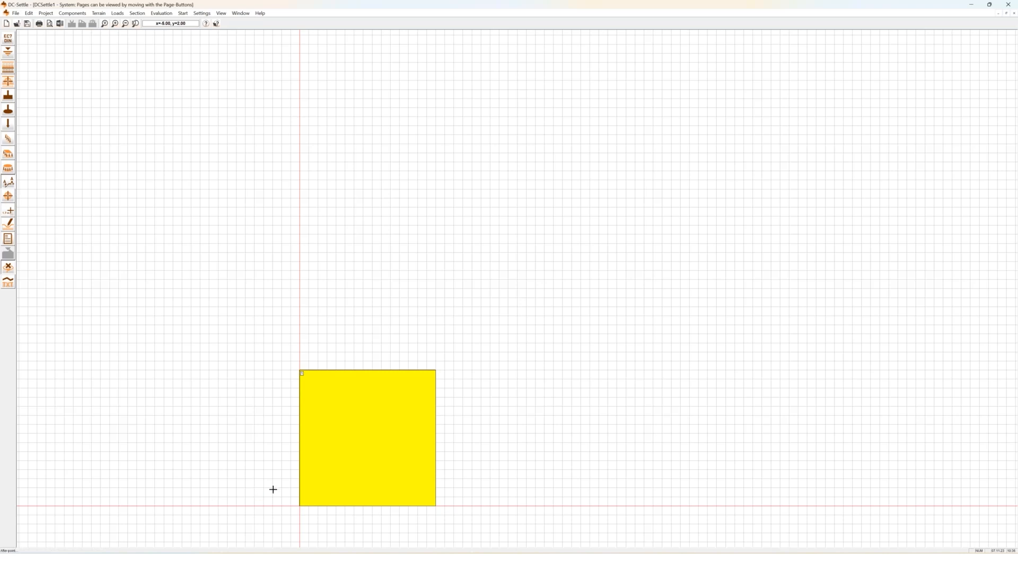
click(563, 487)
right_click(517, 470)
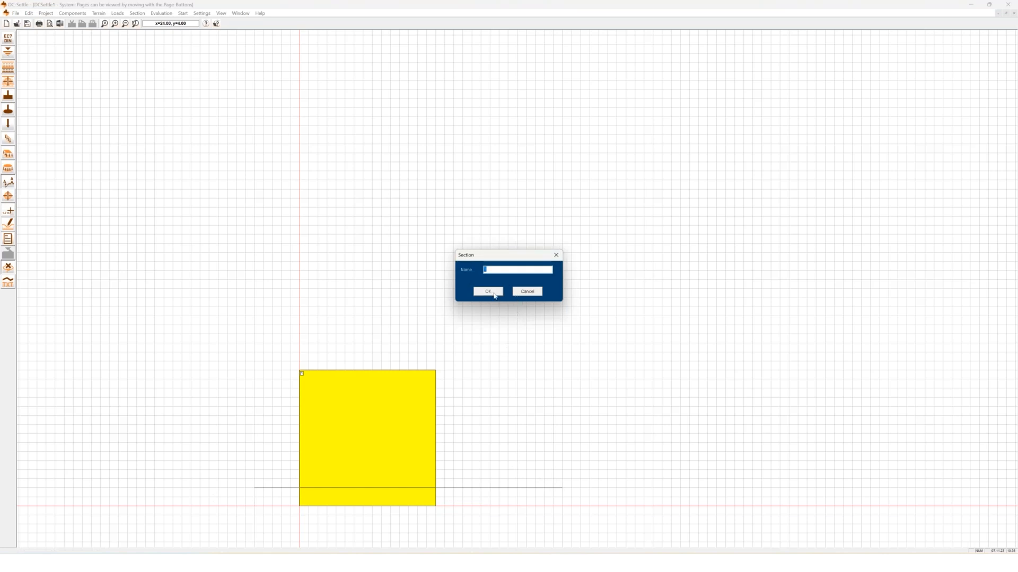
click(488, 292)
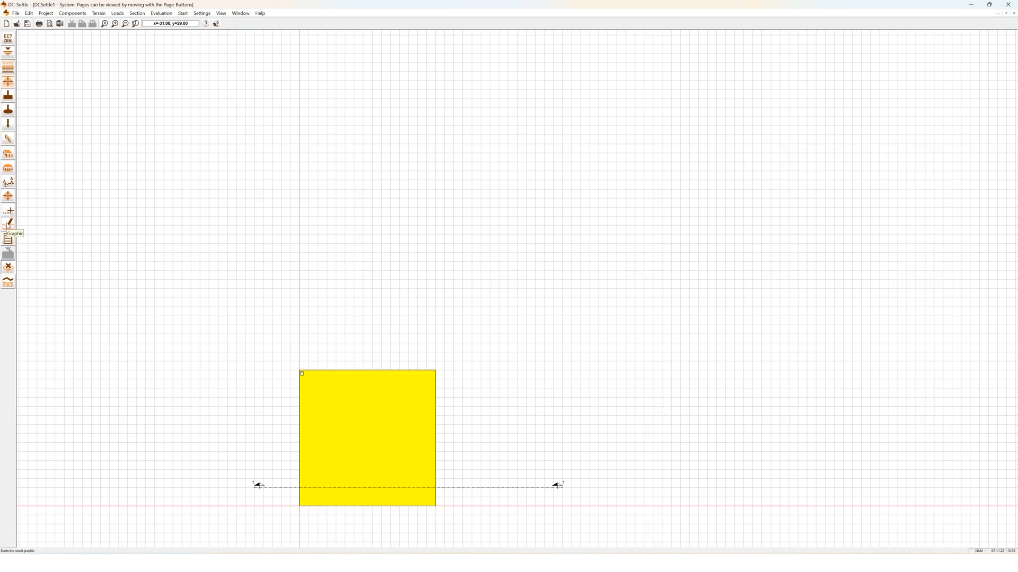
Step: Generate the result plot with elevations shown as colour areas and fit the page in view
click(8, 224)
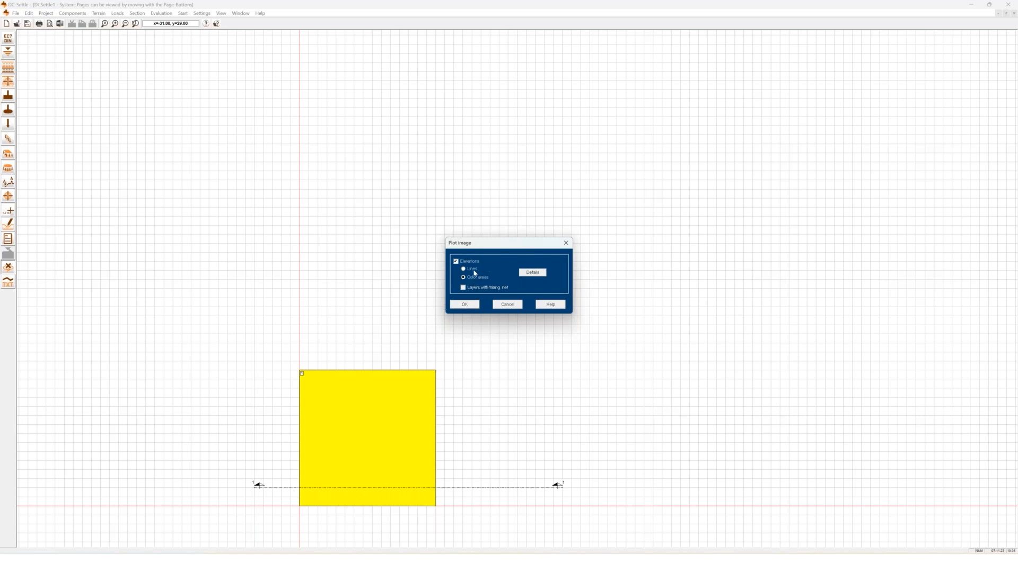
click(465, 304)
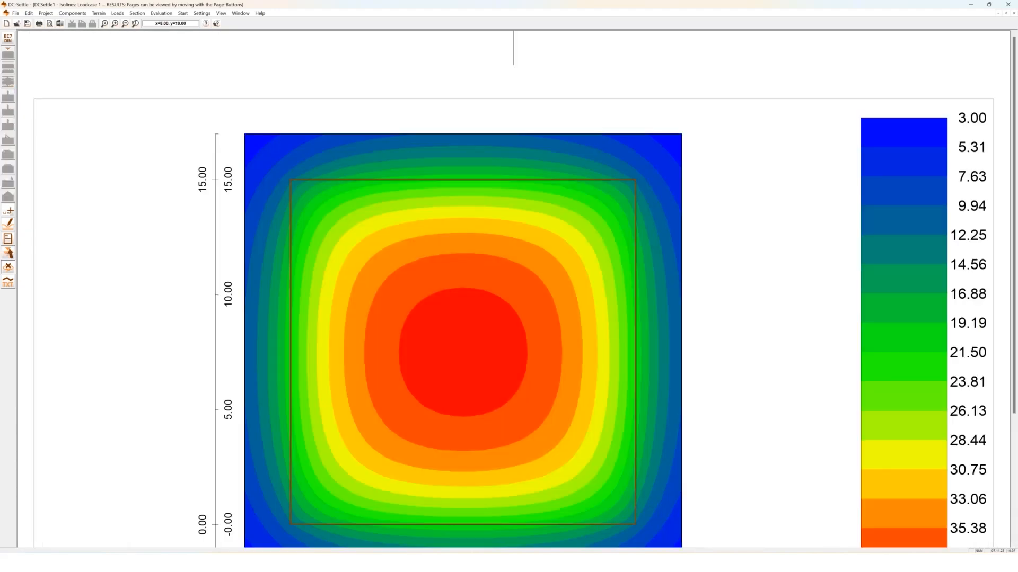
scroll(474, 295, down, 1)
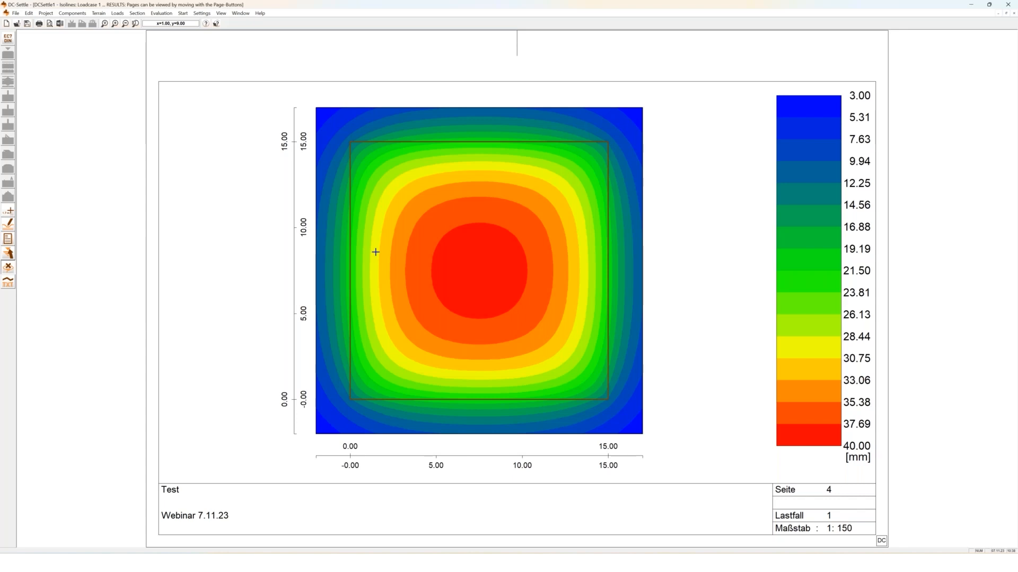
Step: Query the settlement and stress at points in the centre, edges and corners of the coloured settlement plot
click(5, 214)
click(269, 251)
click(412, 275)
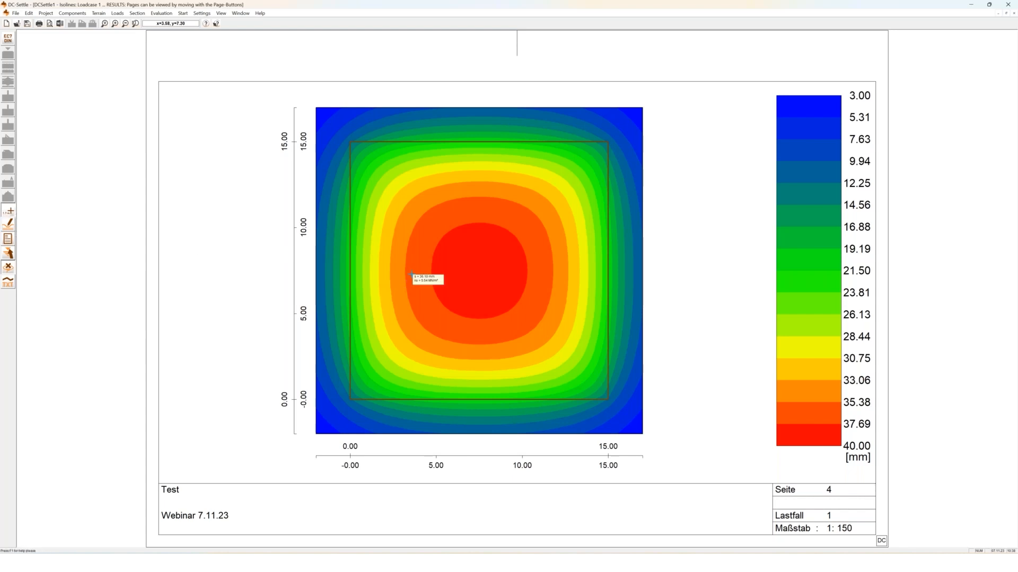
click(421, 276)
click(510, 214)
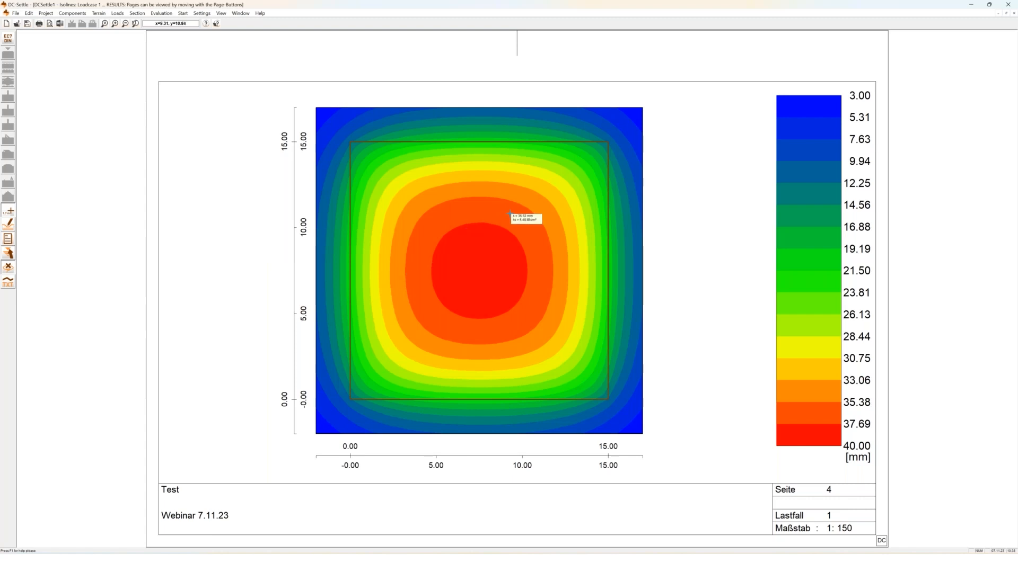
click(492, 246)
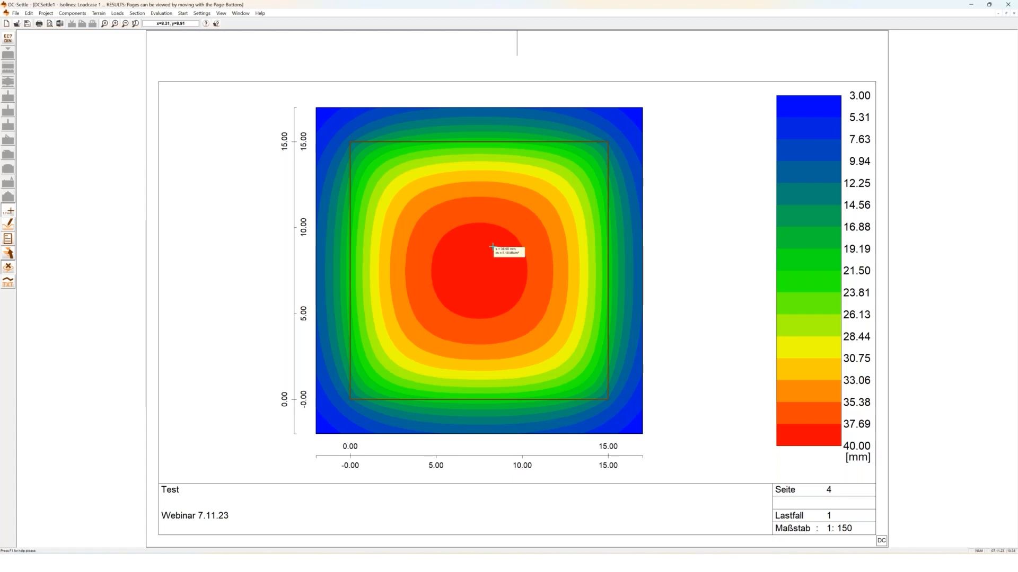
click(474, 258)
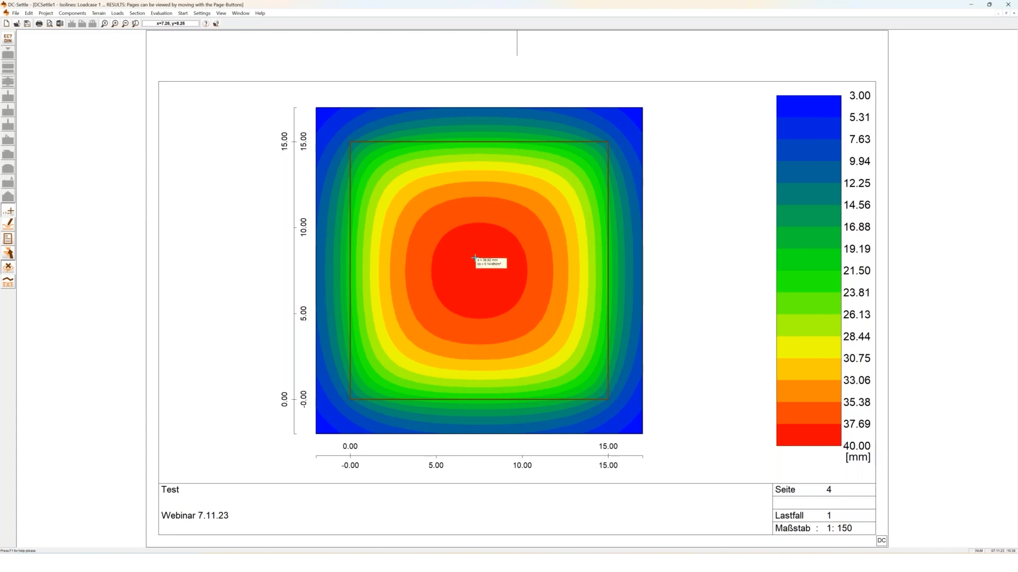
click(474, 261)
mouse_move(413, 158)
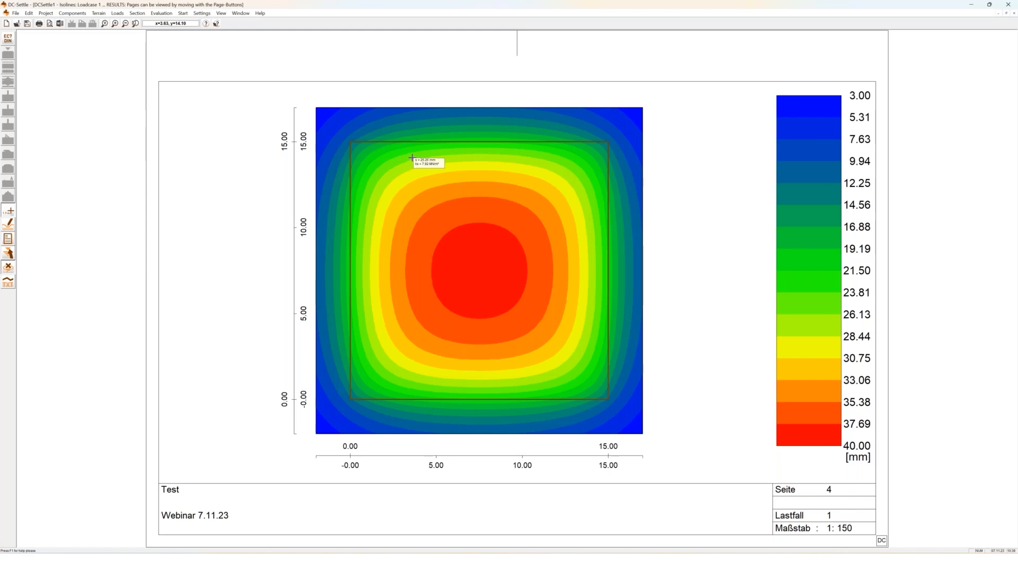
mouse_move(597, 144)
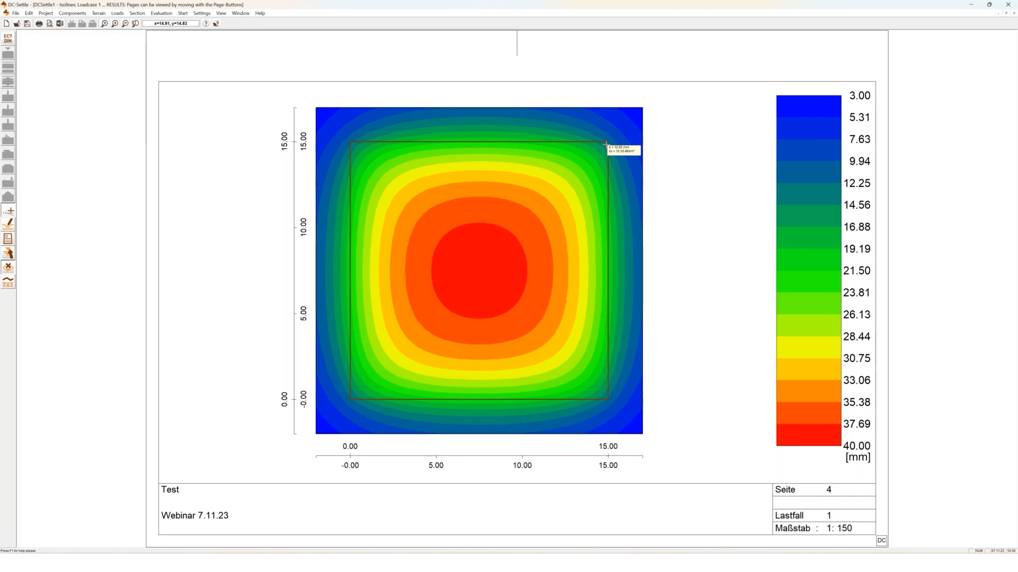
mouse_move(641, 111)
mouse_move(664, 264)
Step: Examine the settlement curve and soil layers on the section result page
key(Page_Down)
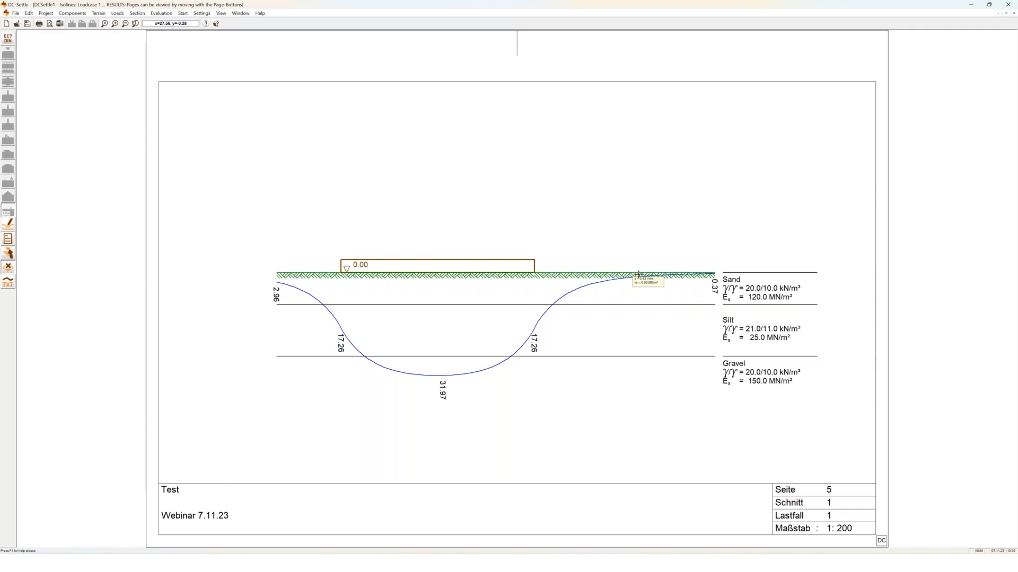
mouse_move(643, 269)
mouse_move(537, 350)
mouse_move(397, 362)
Step: Return to the system input and place four bore points, each 1 m outside a corner of the foundation
click(9, 255)
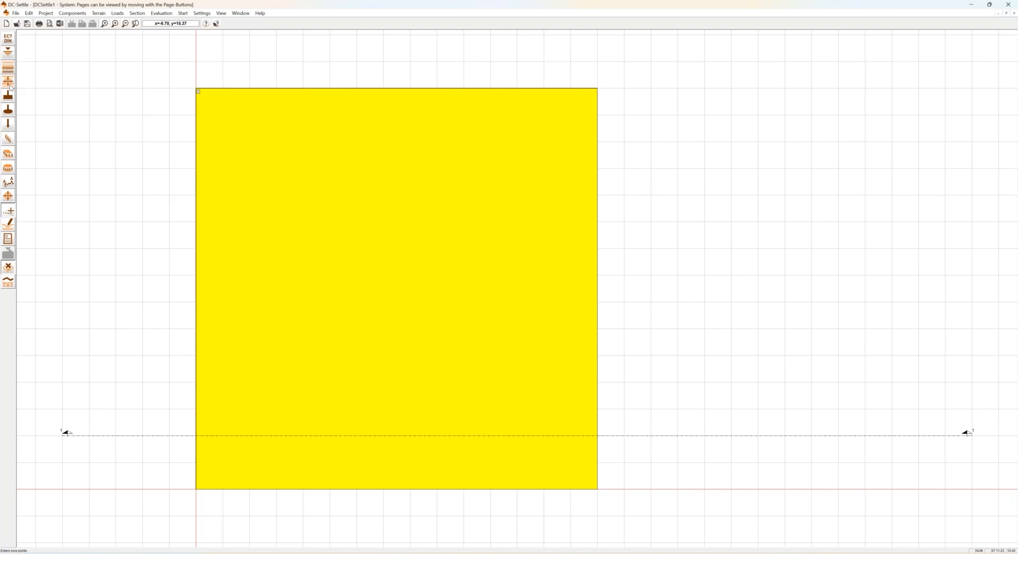
click(12, 82)
click(170, 61)
click(626, 61)
click(625, 516)
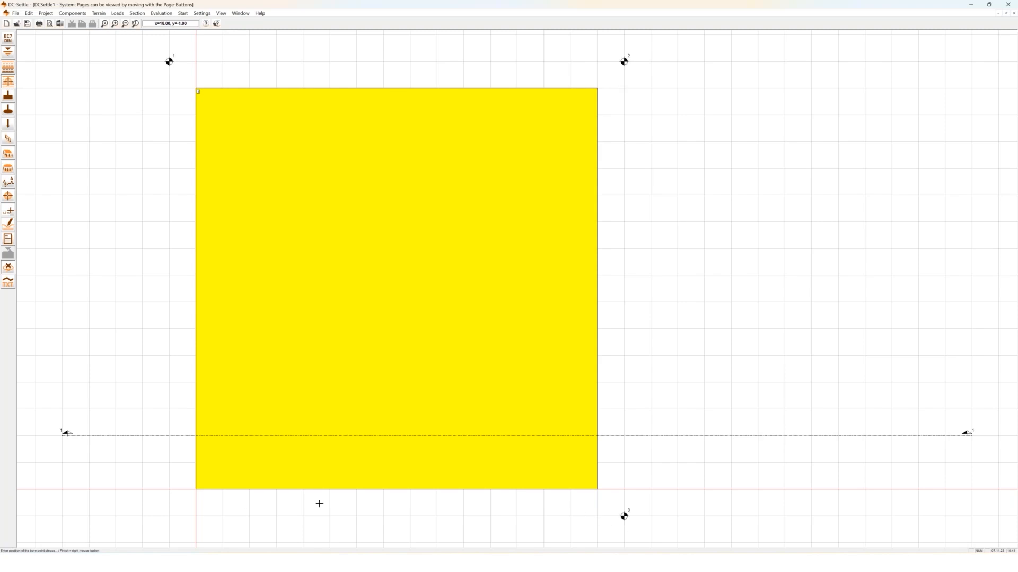
click(169, 516)
right_click(168, 502)
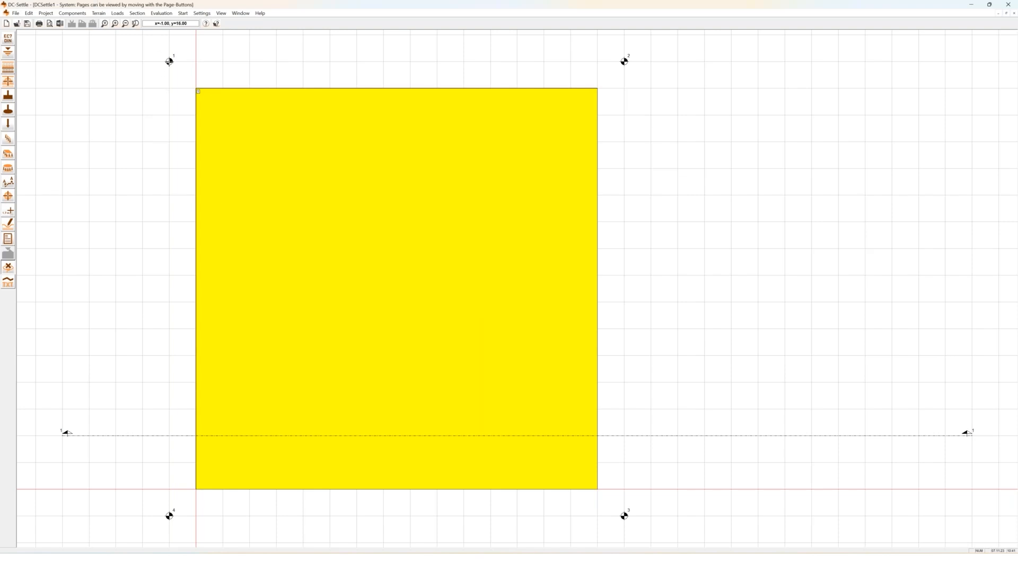
Step: In bore point 1, set the Sand layer's bottom edge to 0.8 m and the second layer's bottom edge to 8.5 m
double_click(169, 61)
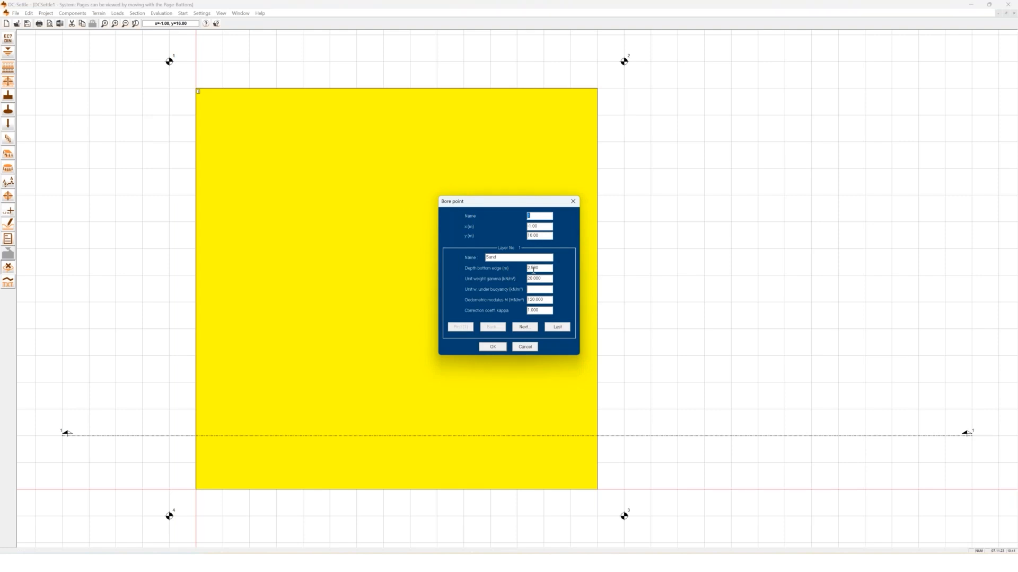
drag(540, 269, 496, 271)
text(0.8)
click(515, 331)
drag(550, 268, 481, 265)
text(8.5)
click(530, 328)
click(493, 347)
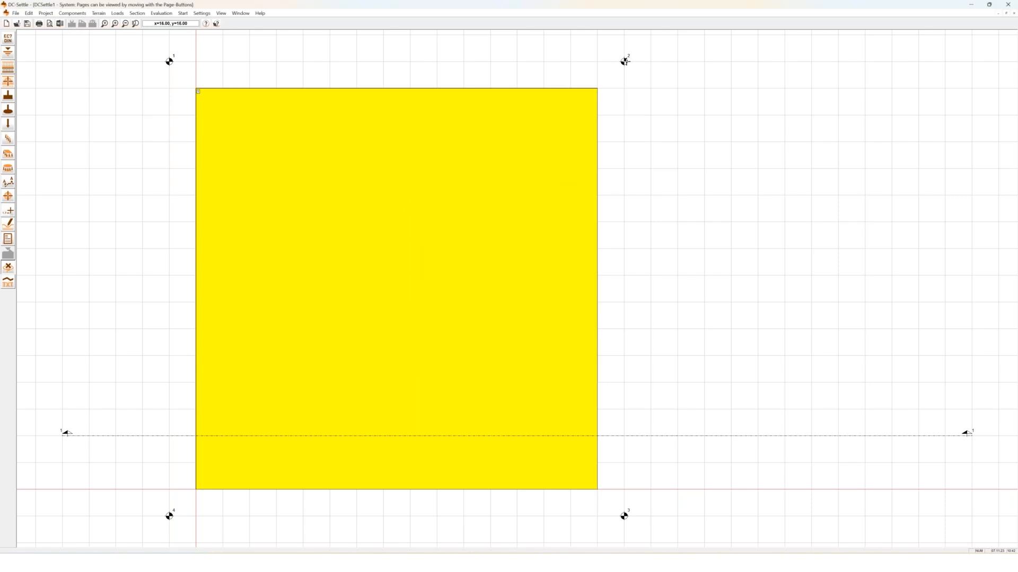
Step: Check the soil layer data of bore point 2 without changing it
double_click(625, 61)
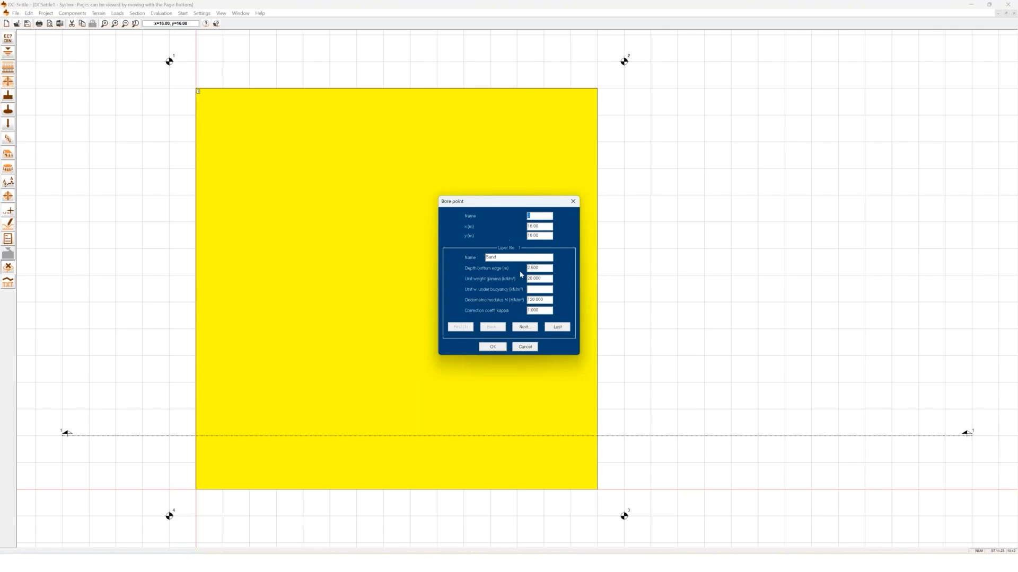
click(524, 347)
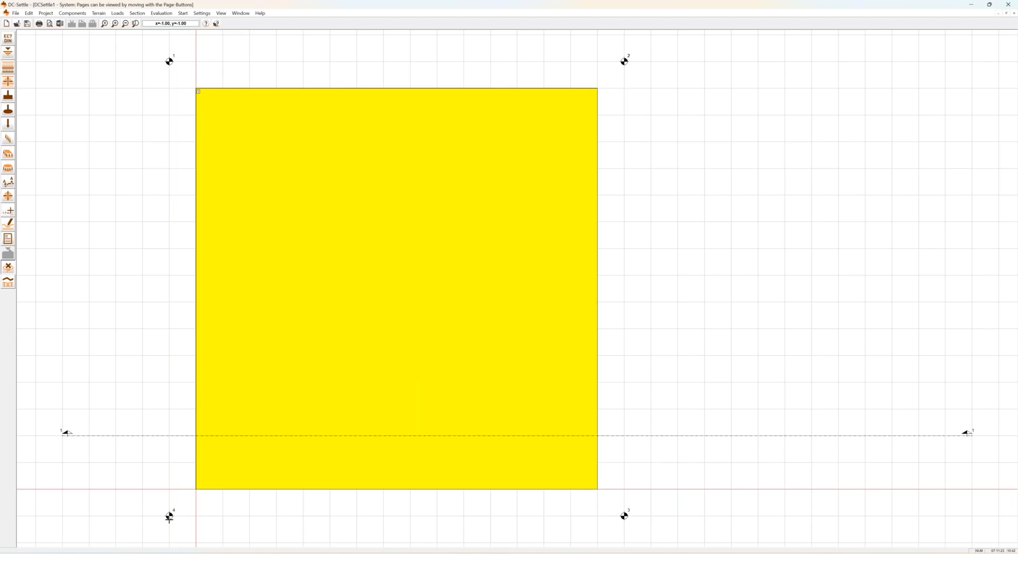
Step: In bore point 4, set the Sand layer's bottom edge to 1.2 m and the second layer's bottom edge to 12 m
double_click(170, 515)
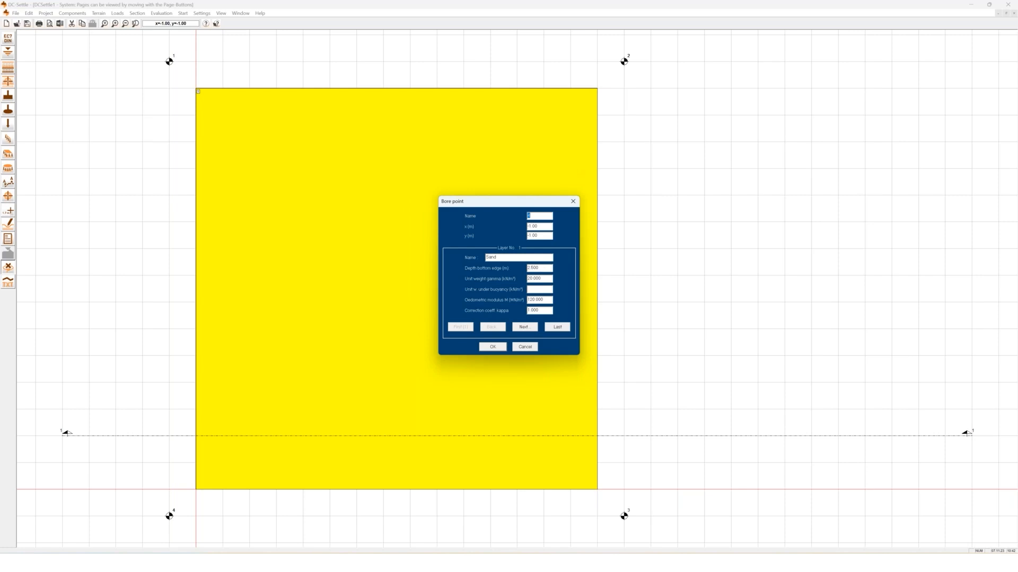
drag(545, 271, 462, 268)
text(1.2)
click(525, 328)
drag(549, 268, 487, 268)
text(12)
click(492, 348)
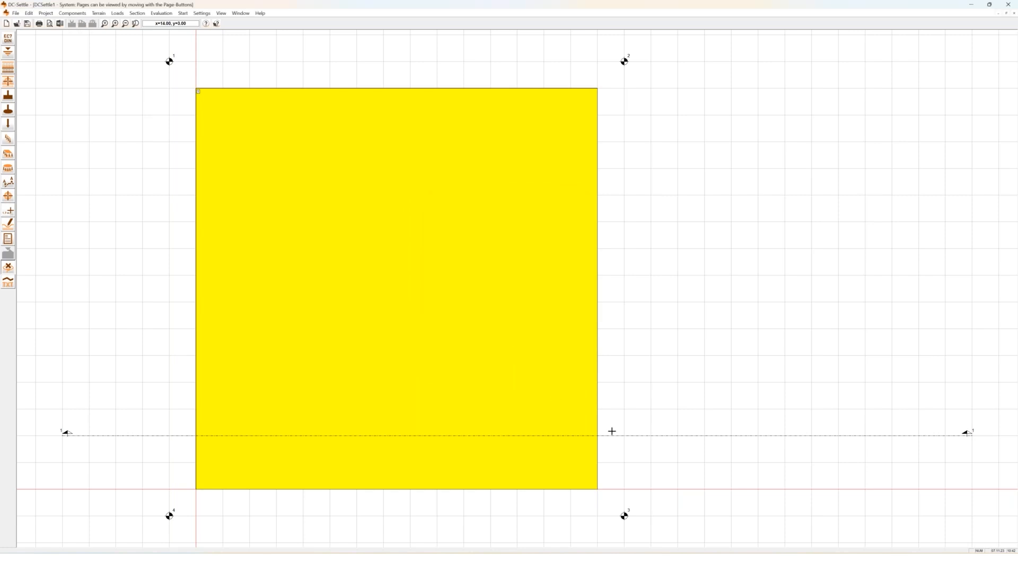
Step: In bore point 2, set the Sand layer's bottom edge to 3 m and the second layer's bottom edge to 3.9 m
double_click(625, 61)
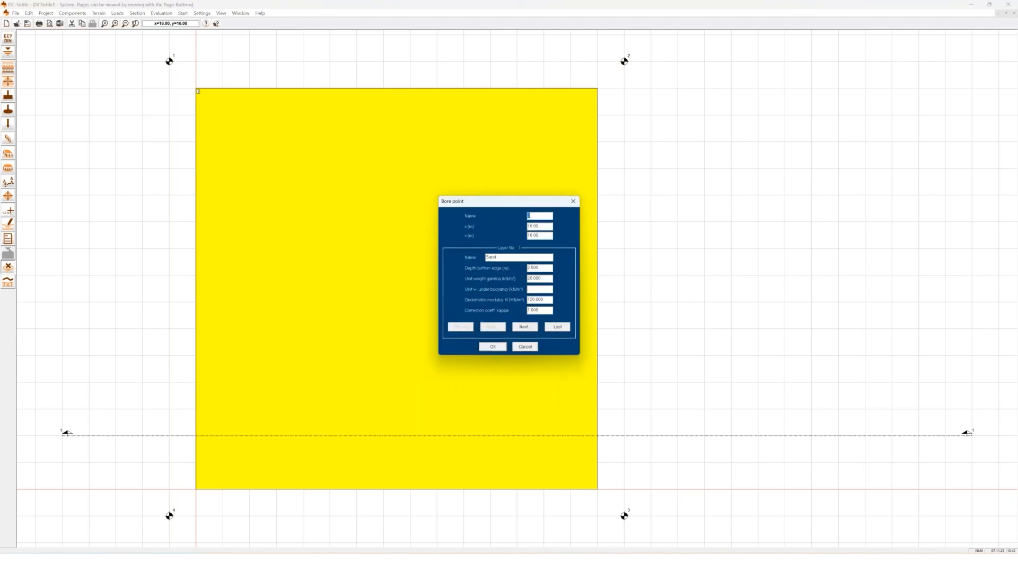
drag(548, 269, 468, 260)
text(3)
click(527, 331)
drag(547, 269, 486, 263)
text(3,9)
click(492, 348)
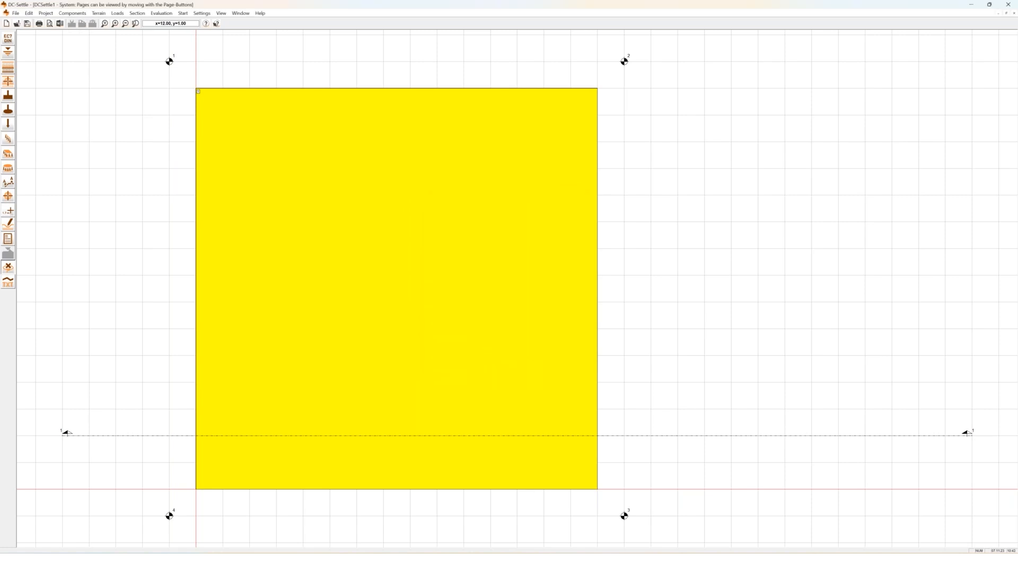
Step: In bore point 3, set the Sand layer's bottom edge to 4.3 m and the second layer's bottom edge to 4.5 m
double_click(626, 516)
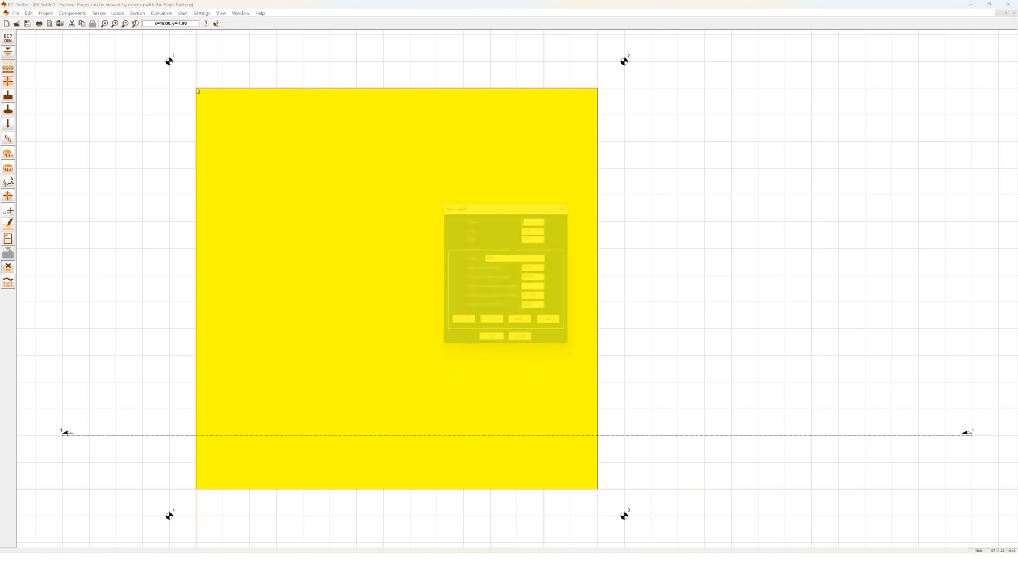
drag(544, 269, 490, 266)
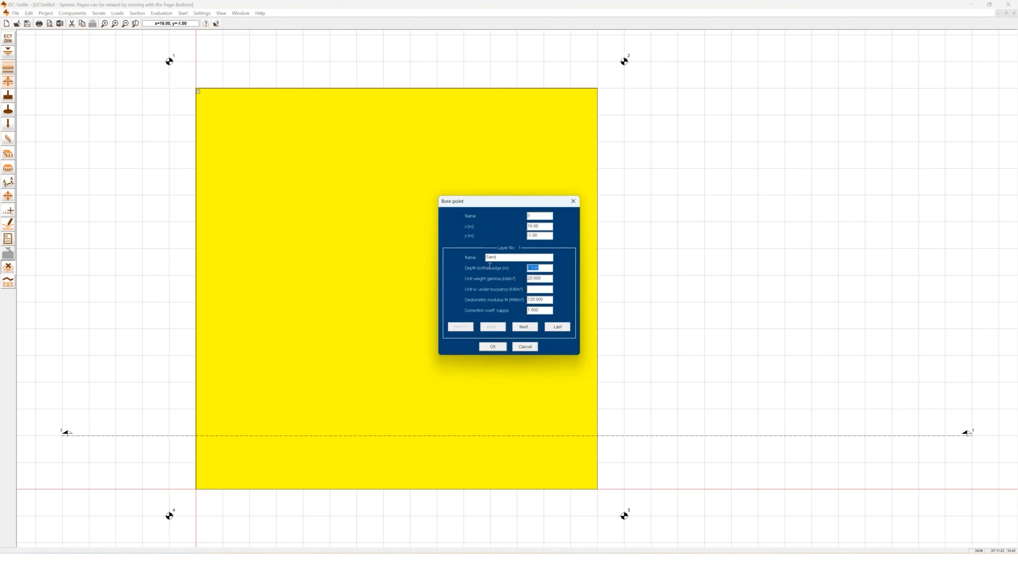
text(4.3)
click(513, 327)
drag(546, 269, 508, 270)
text(4.5)
click(485, 346)
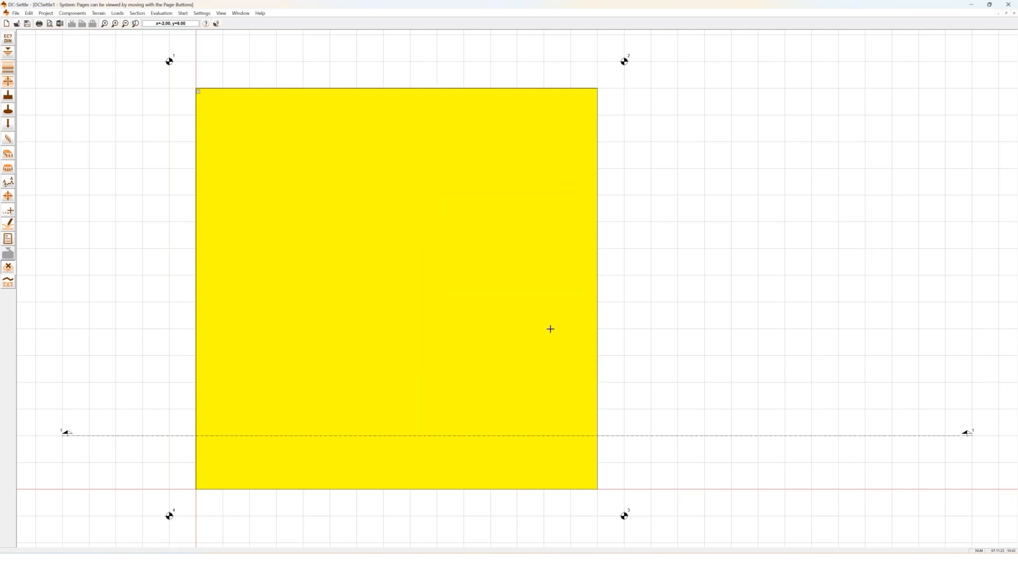
Step: Calculate the settlements, saving the project as "Webinar 7.11.23", and plot the elevations as color areas
click(8, 225)
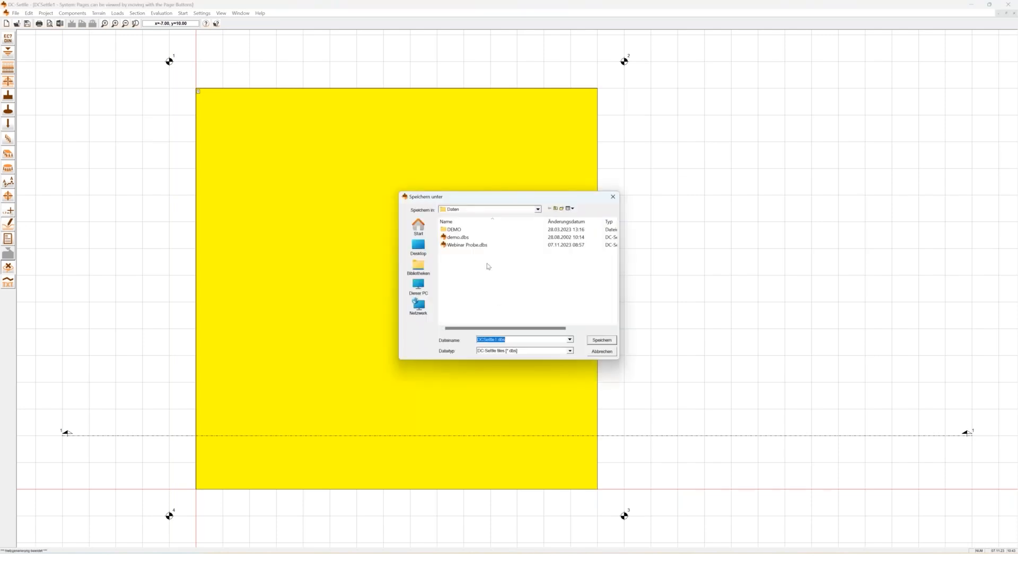
text(Webi)
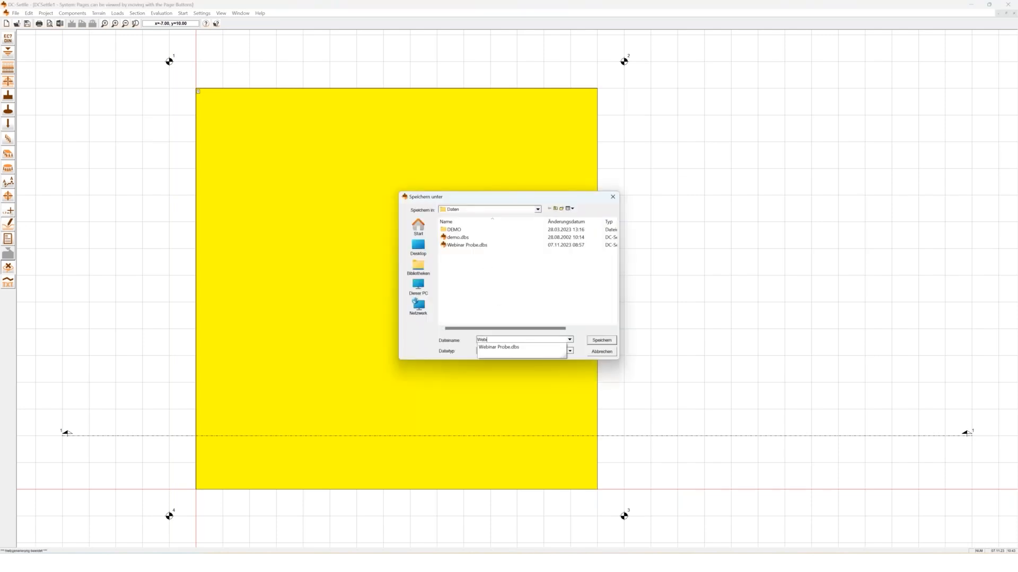
text(nar 7.11.23)
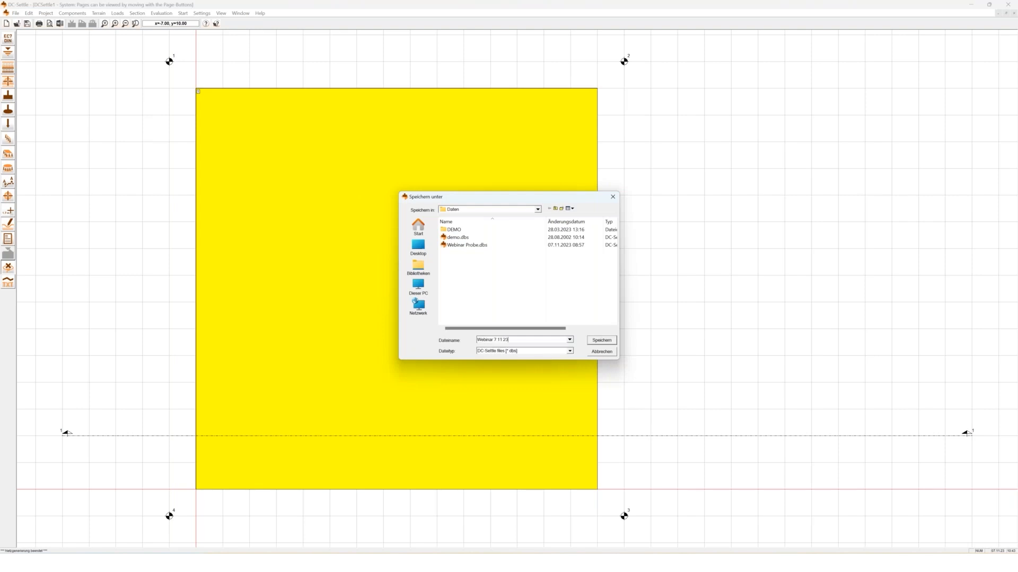
key(Return)
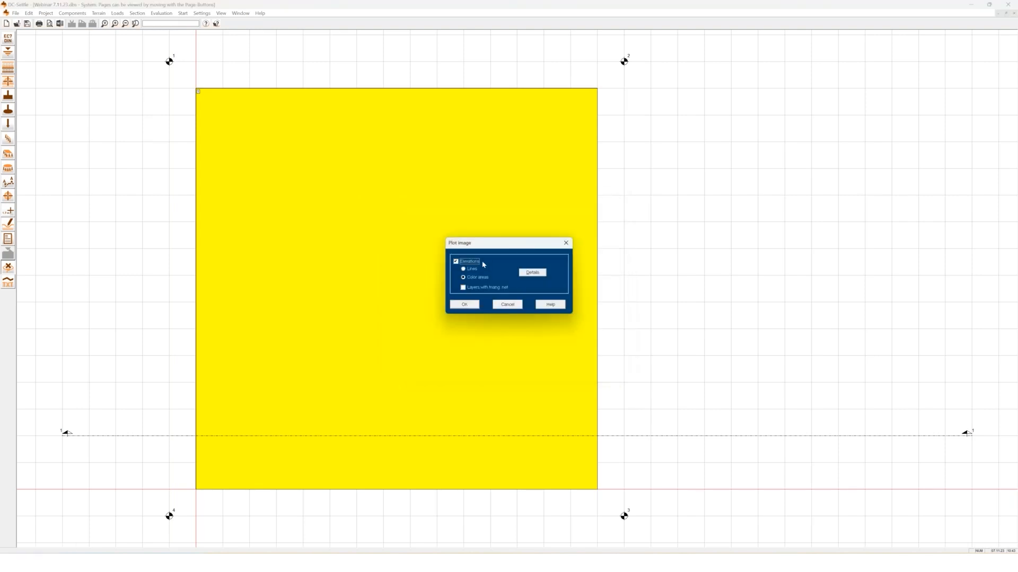
click(464, 304)
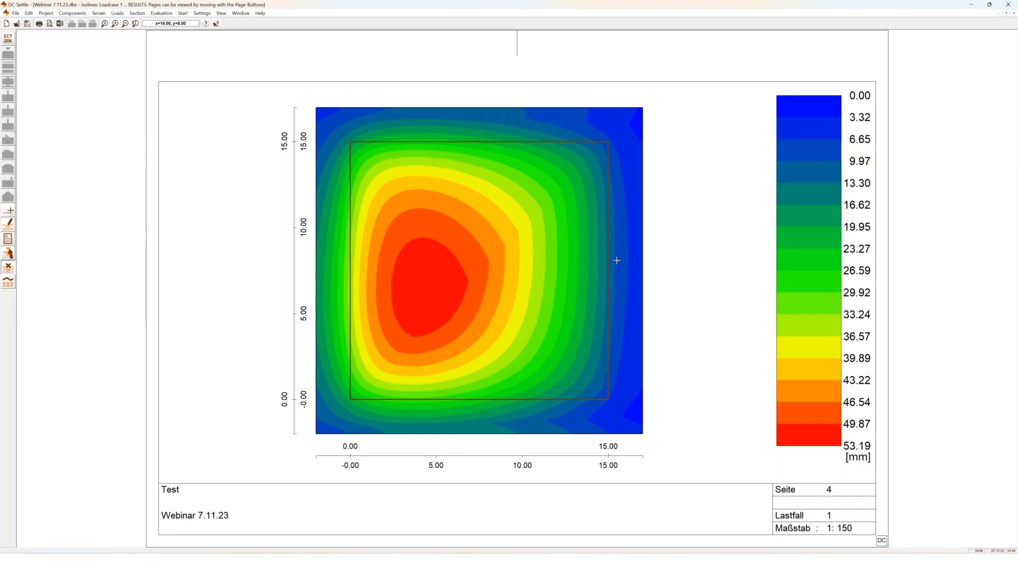
Step: Query settlements in the color plot and examine the section's settlement curve and the load case 1 results table
click(7, 213)
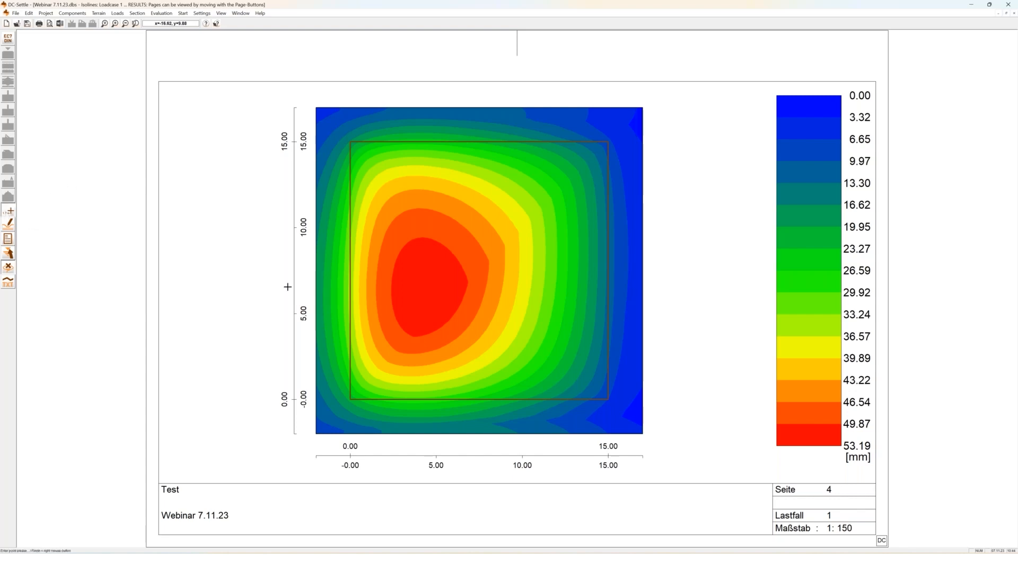
click(426, 281)
key(Page_Down)
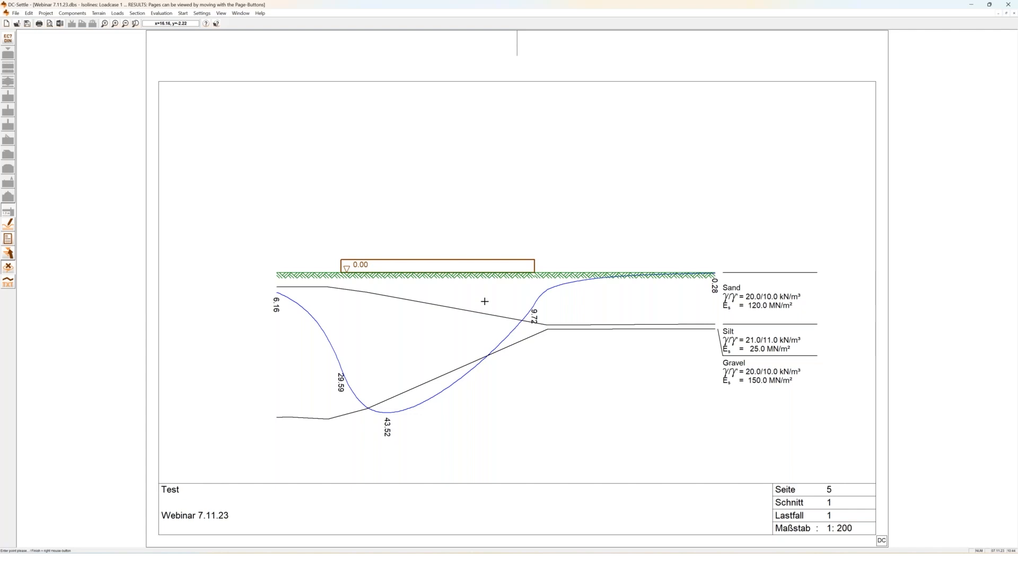
key(Page_Up)
key(Page_Down)
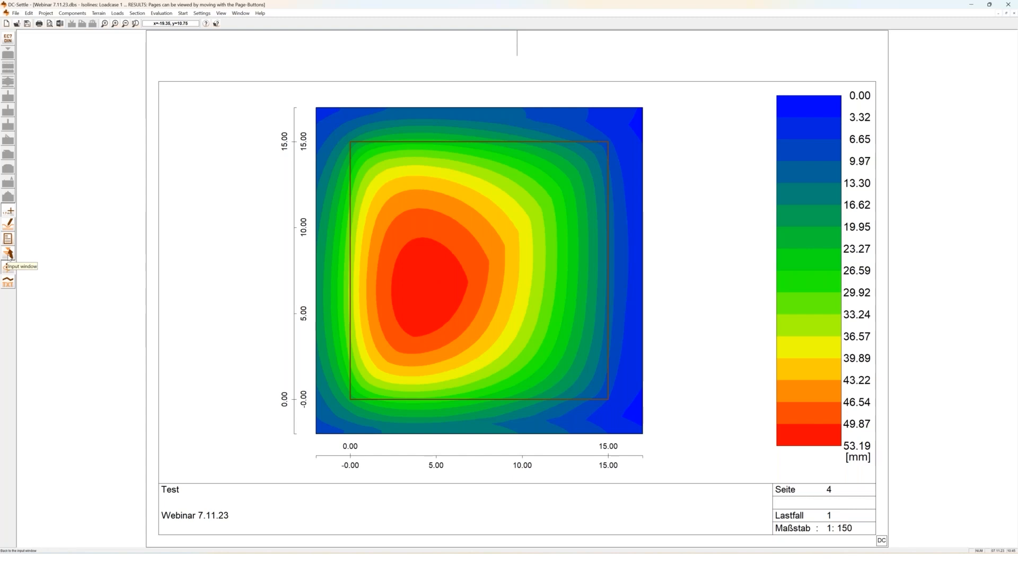
key(Page_Up)
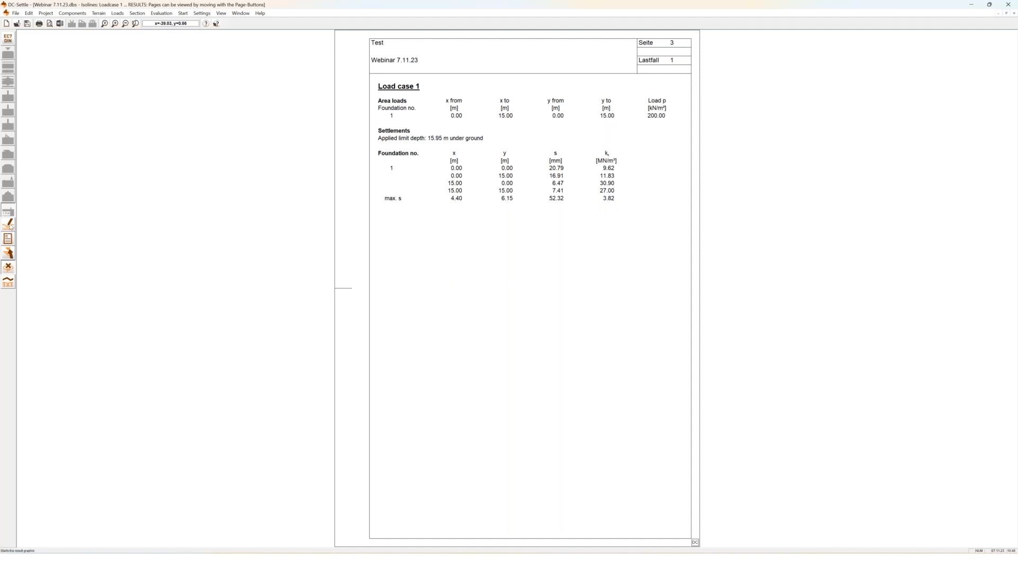
Step: Return to the system input and add a rigid foundation from x 17 to 20 m and y 0 to 3 m
click(9, 253)
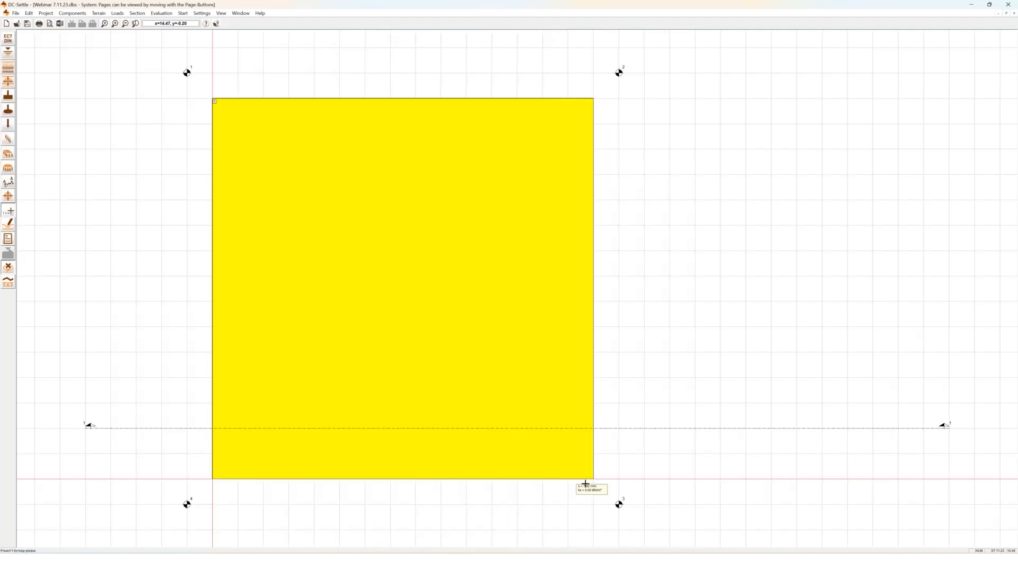
mouse_move(398, 333)
click(7, 95)
click(645, 479)
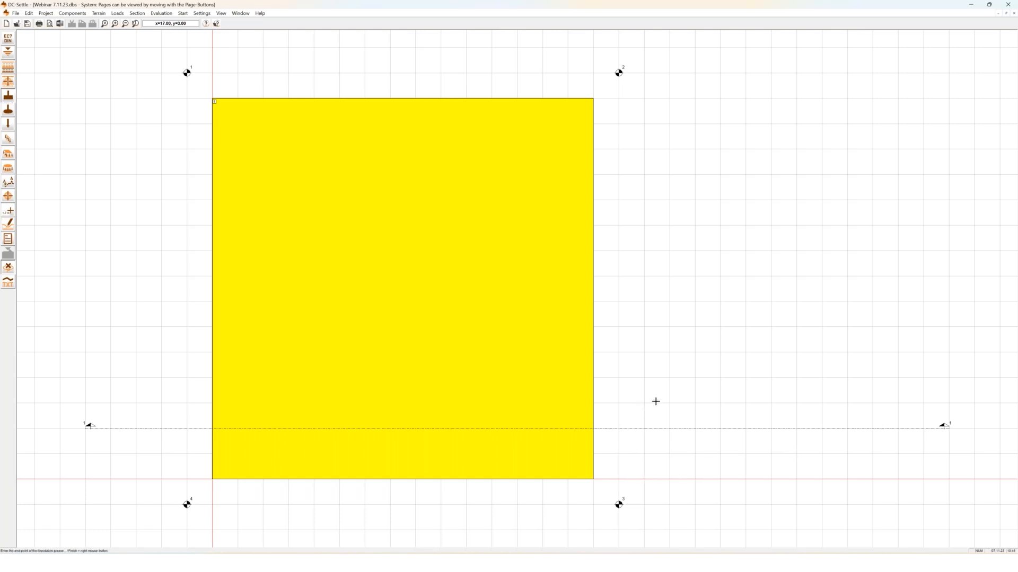
click(715, 399)
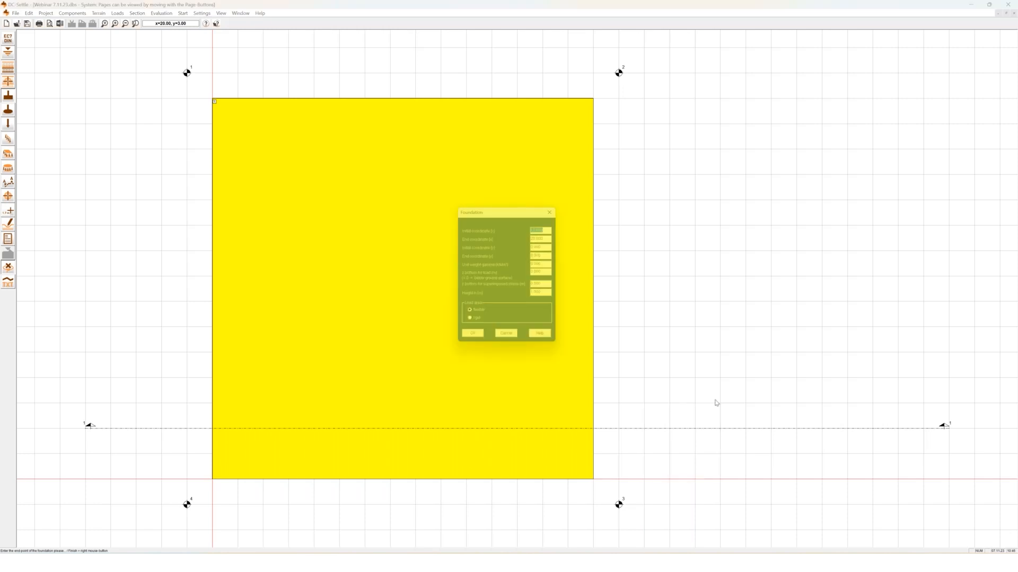
click(468, 323)
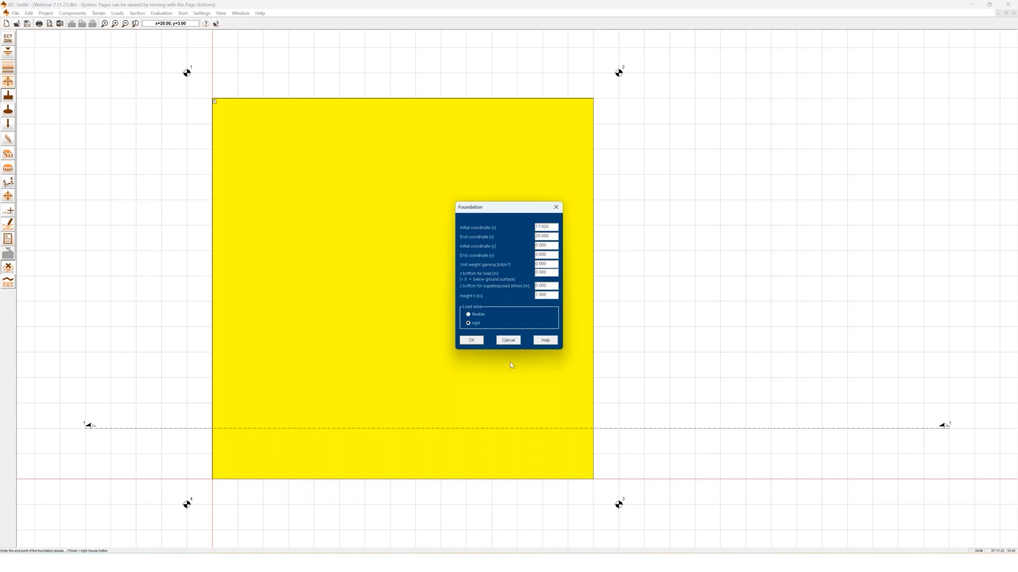
click(479, 341)
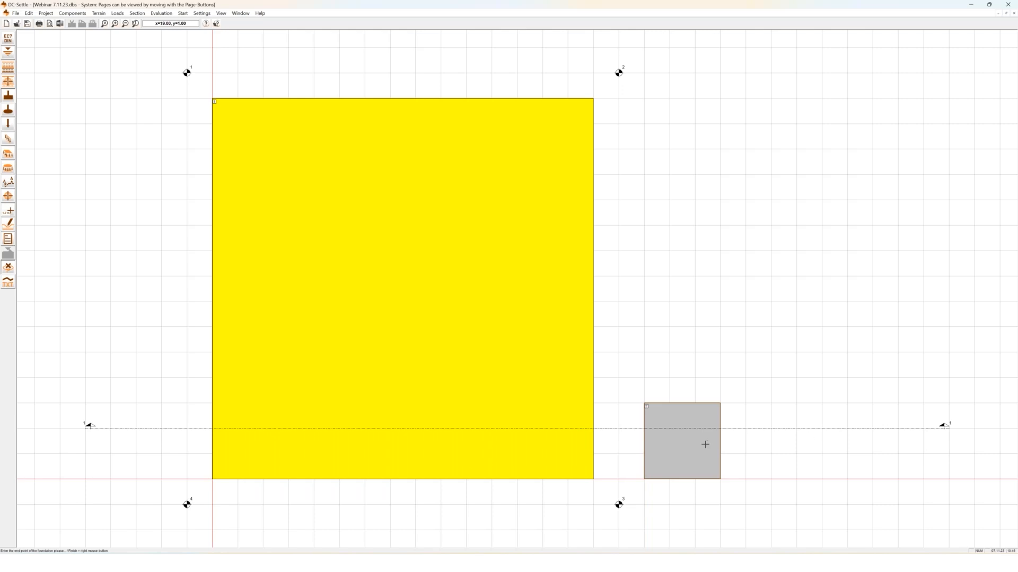
right_click(21, 211)
Step: Recalculate with the elevations plotted as color areas and query settlements around the small foundation
click(468, 305)
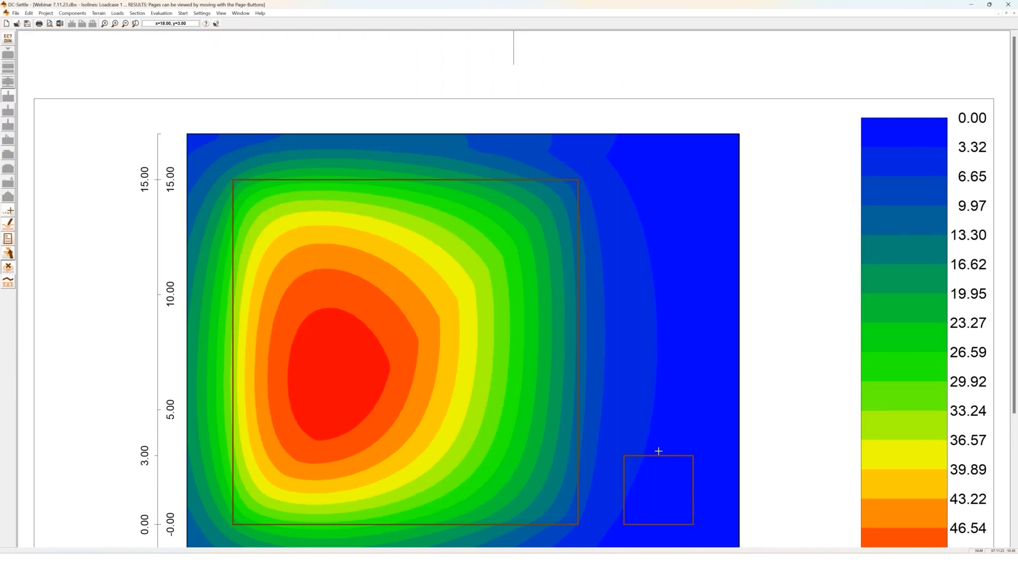
scroll(232, 524, down, 1)
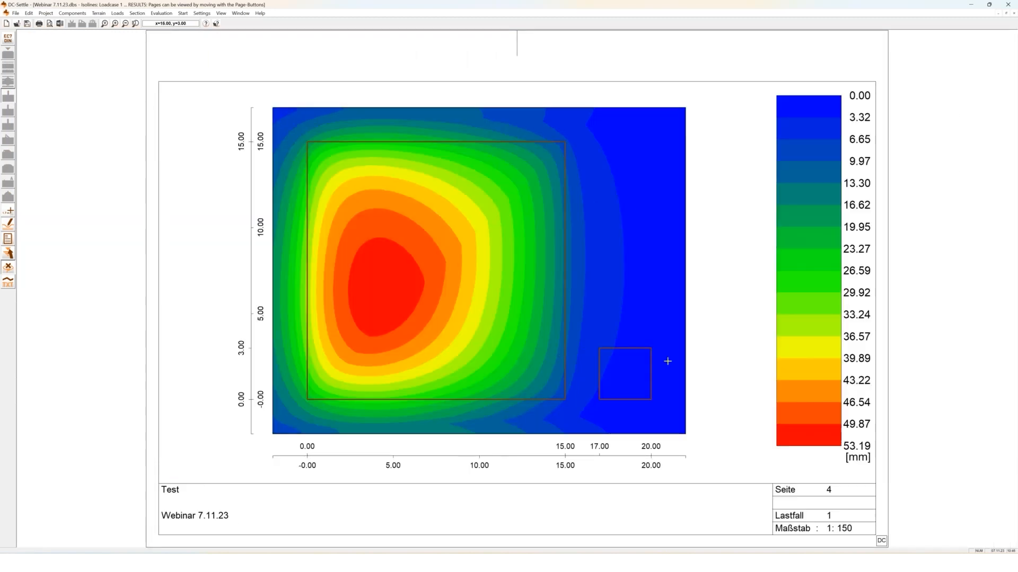
click(10, 211)
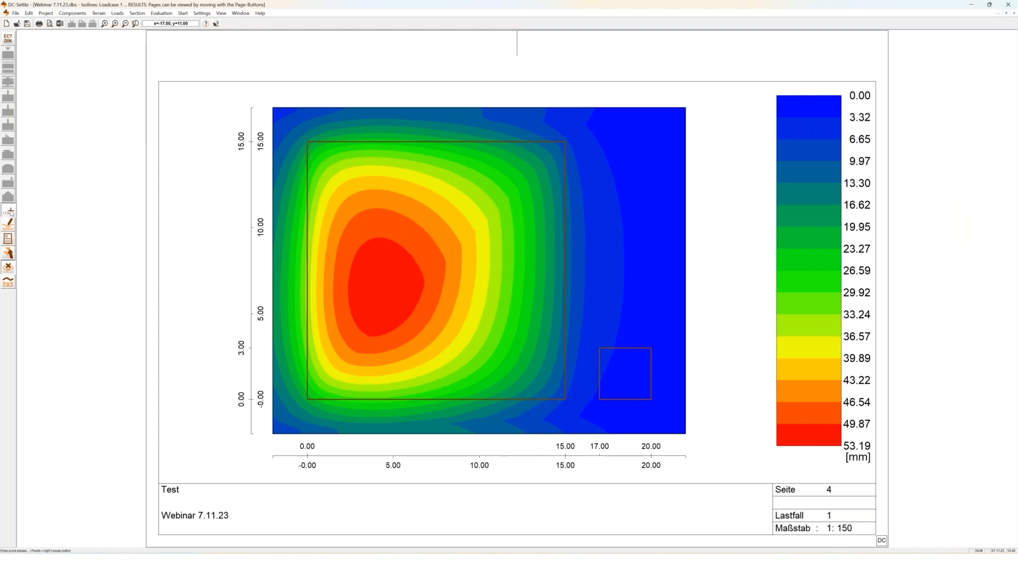
click(600, 352)
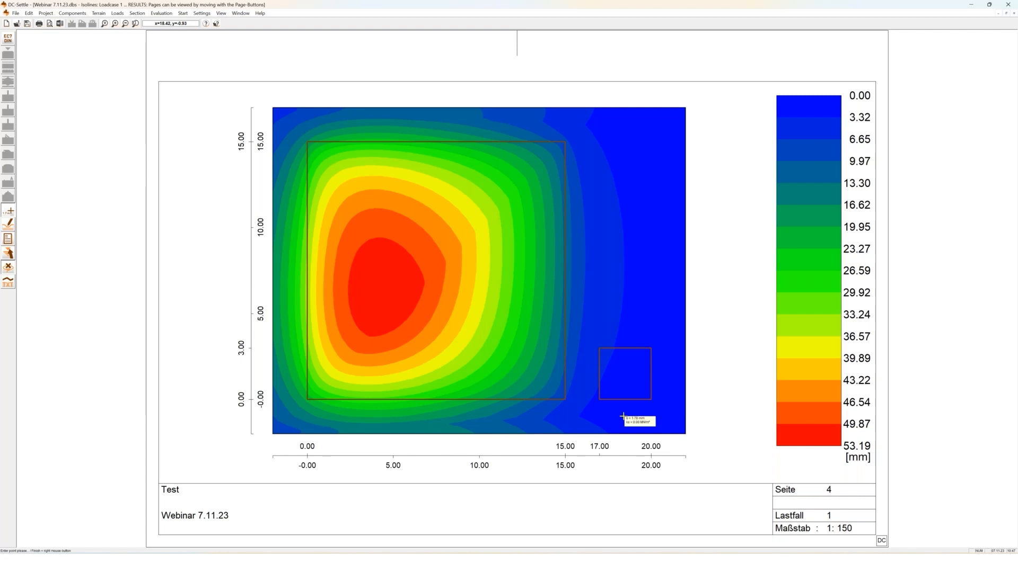
Step: Examine the section page with both foundations and the results table, ending on the color plot
key(Page_Down)
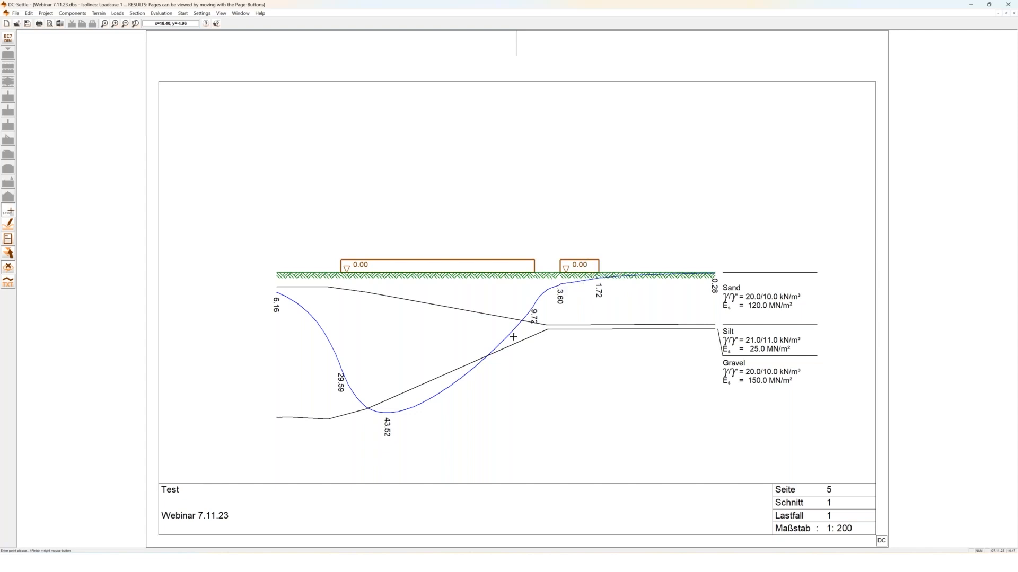
key(Page_Up)
key(Page_Up)
key(Page_Down)
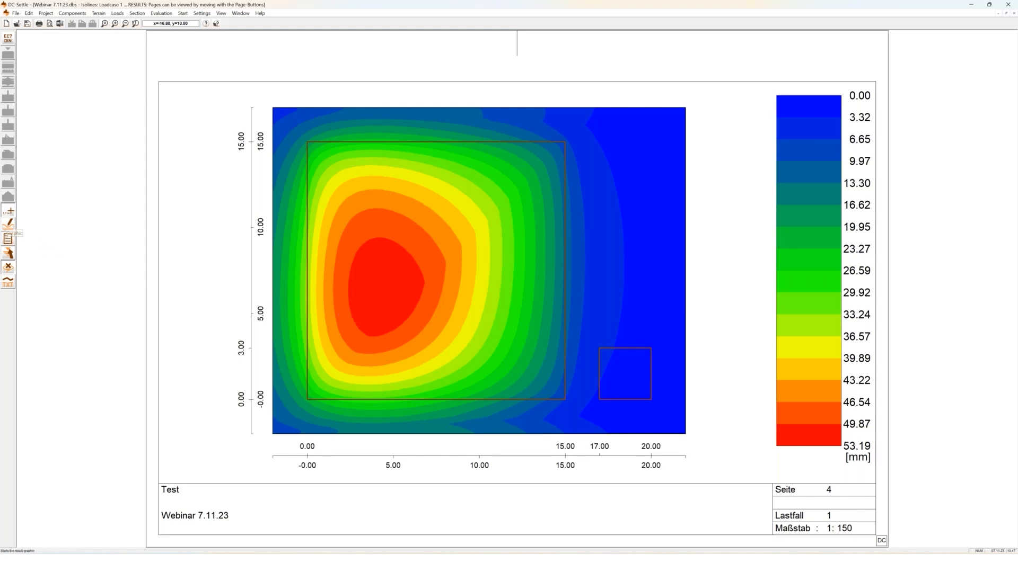
Step: Replot the settlements as color areas with a value spacing of 2 mm
click(8, 225)
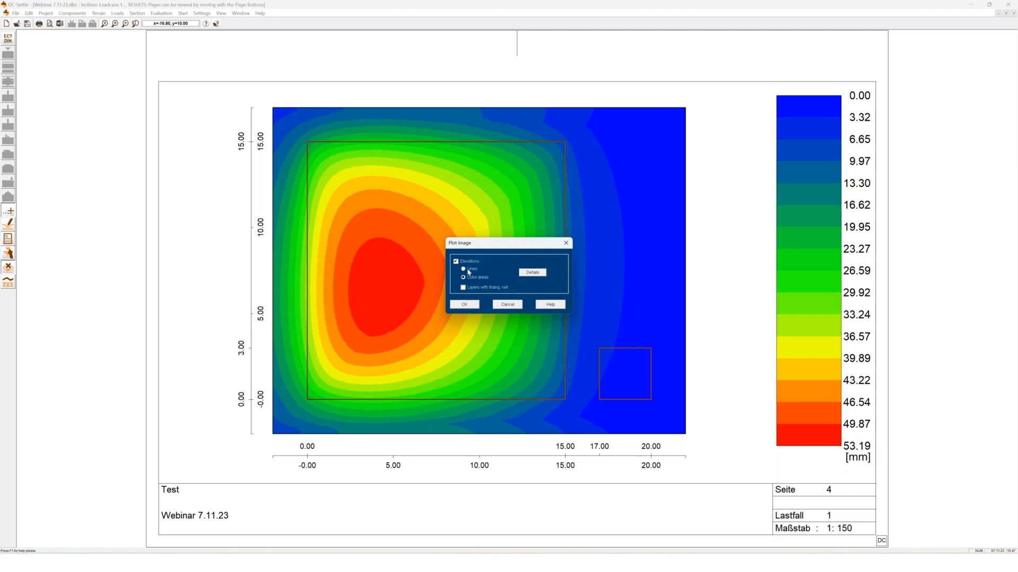
click(534, 273)
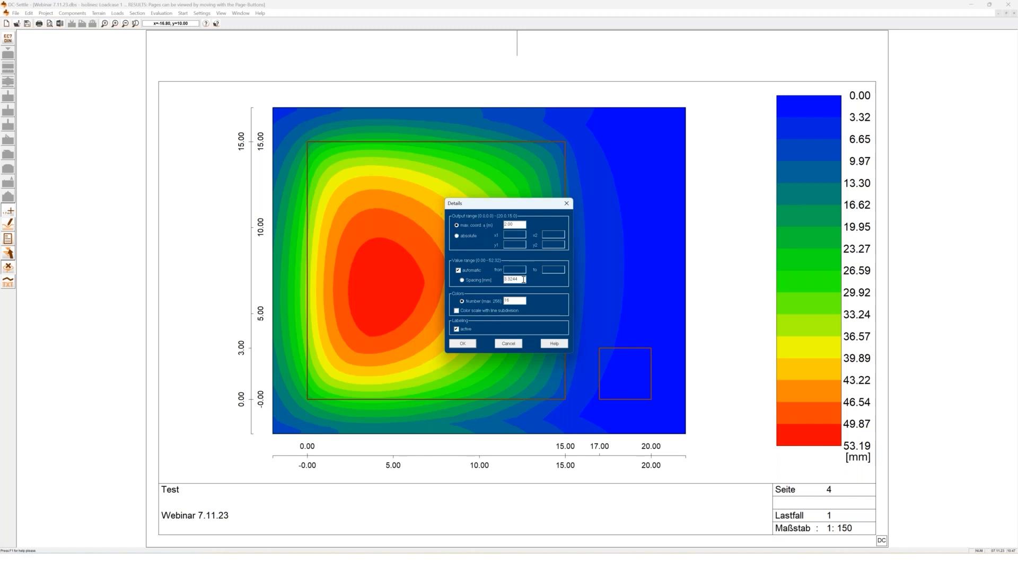
click(466, 281)
drag(518, 280, 465, 282)
text(2)
click(469, 346)
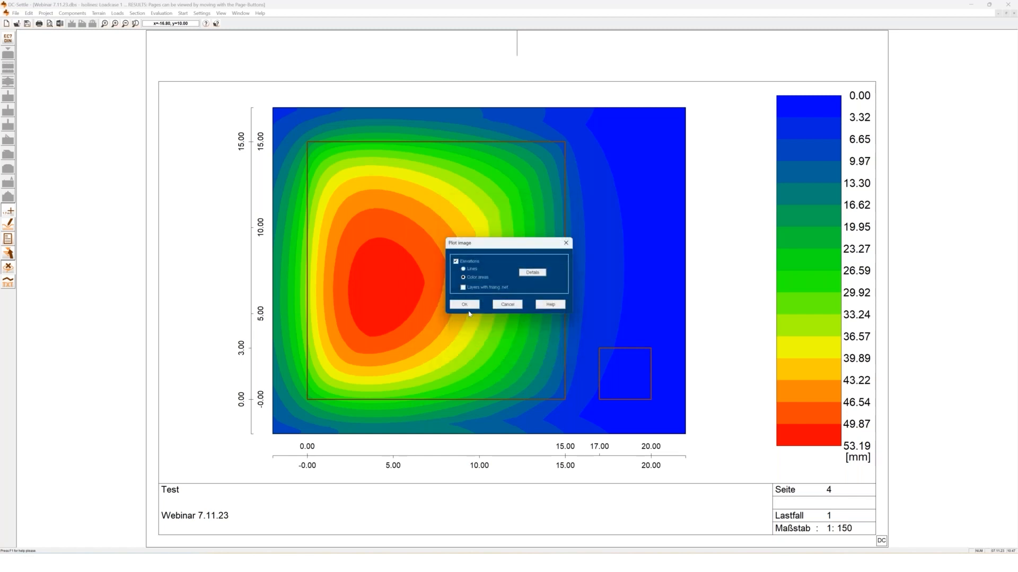
click(464, 304)
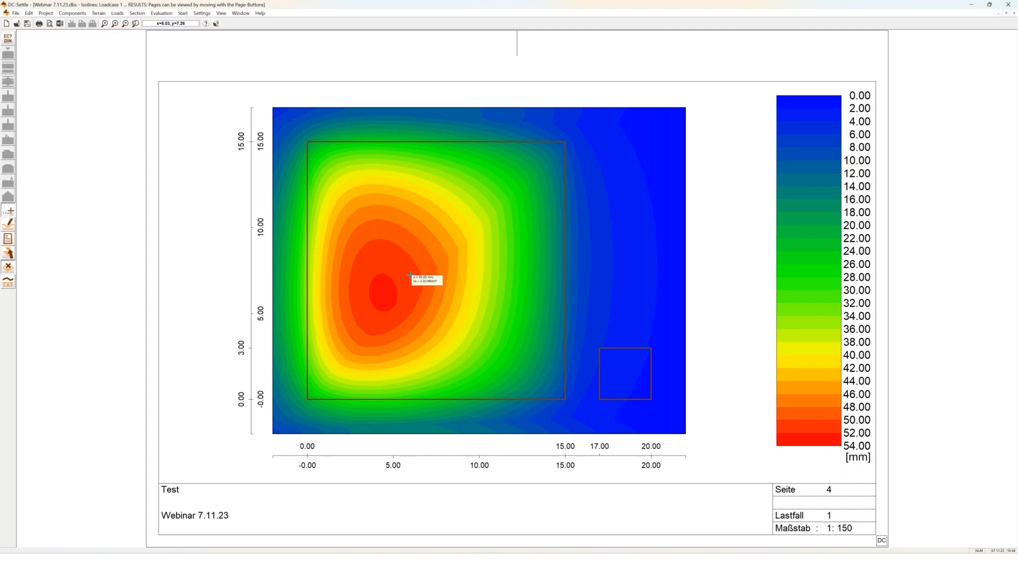
Step: Replot the settlements as isolines instead of color areas, inspect them, and return to the system input
click(11, 225)
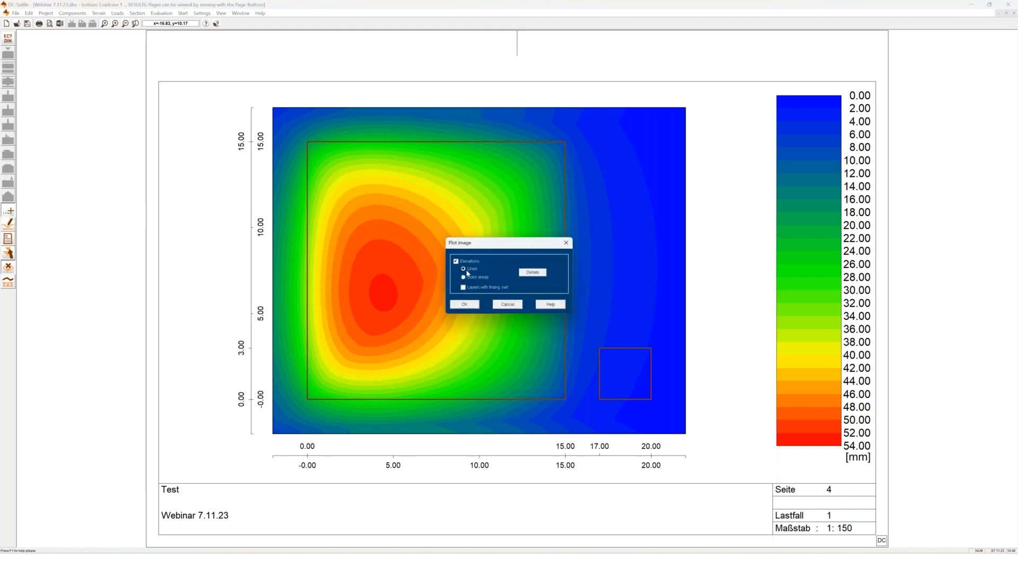
click(467, 308)
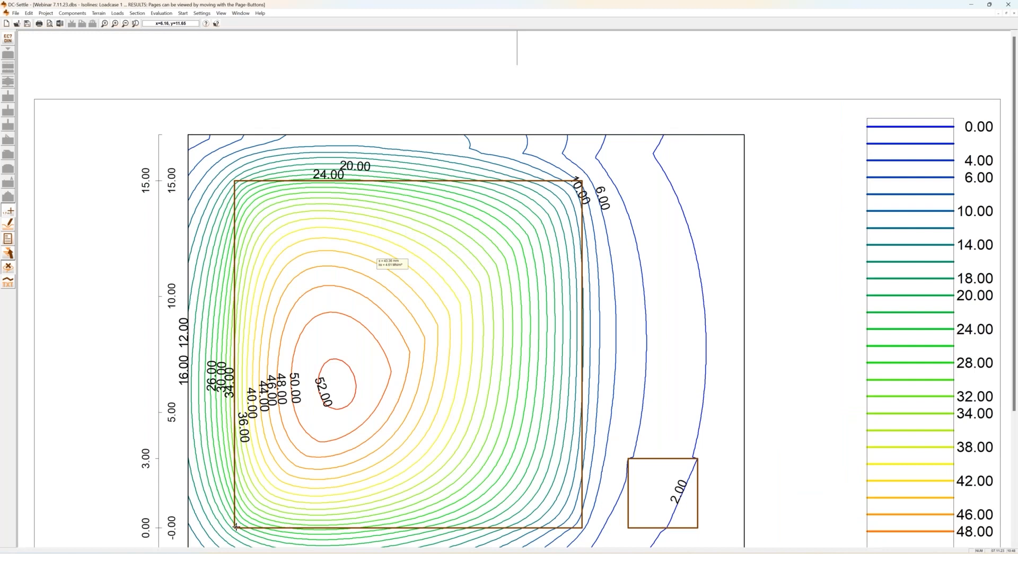
mouse_move(386, 288)
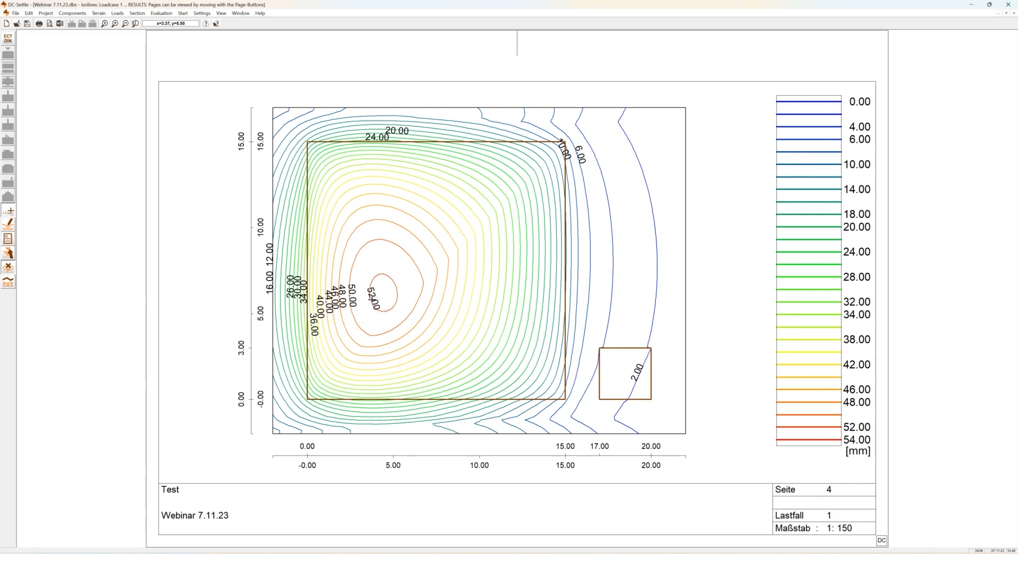
mouse_move(377, 313)
click(9, 254)
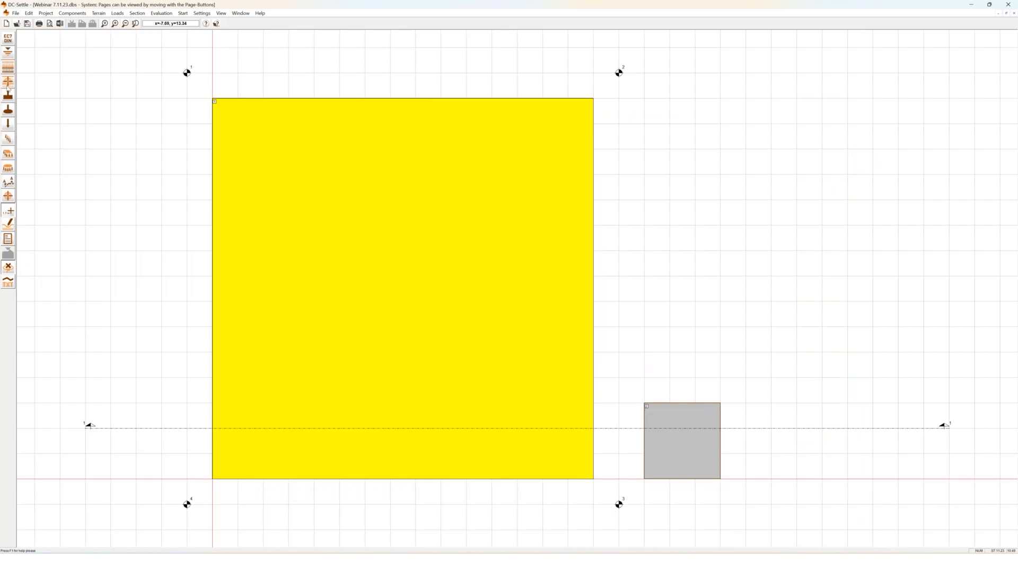
Step: Draw a second section line from x -3, y 14 across the large foundation to x 19, then down through the small foundation to y -1
click(8, 182)
click(134, 124)
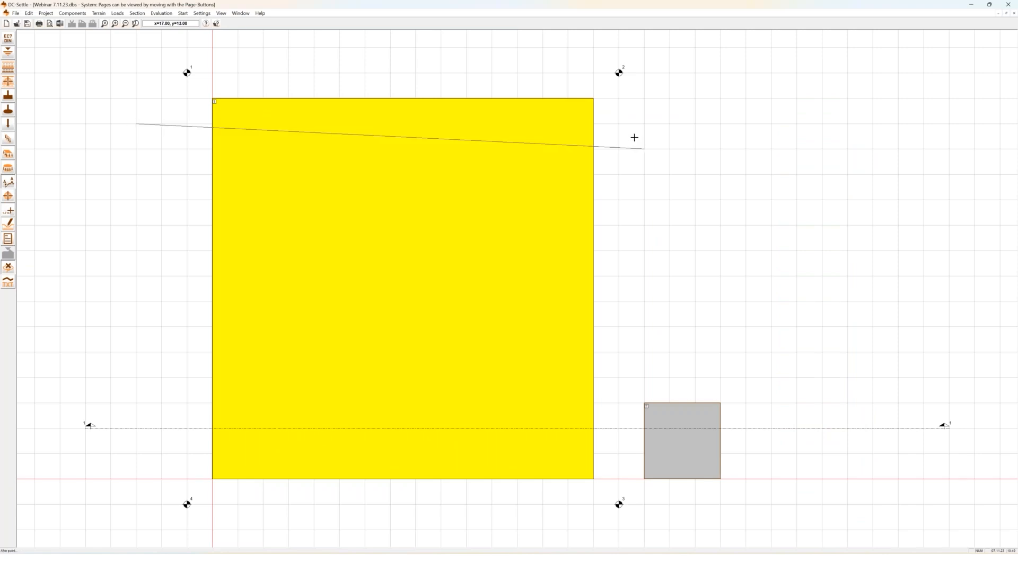
click(691, 123)
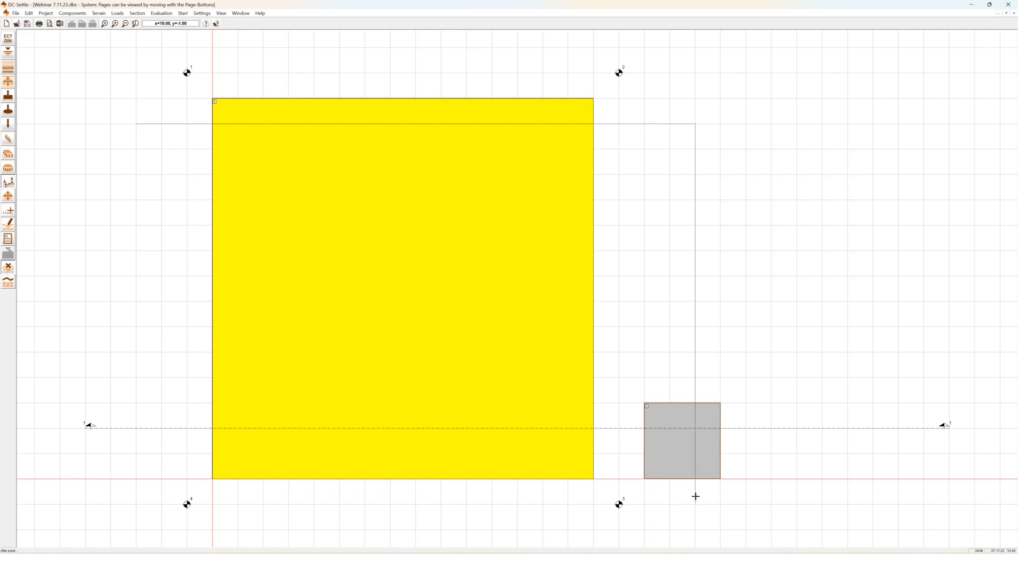
click(712, 508)
right_click(713, 508)
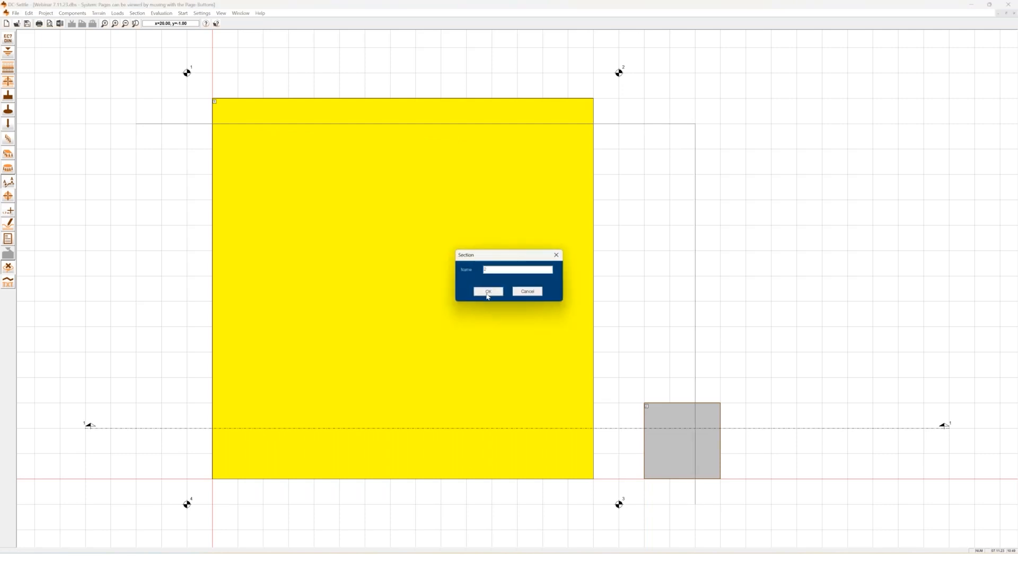
click(487, 292)
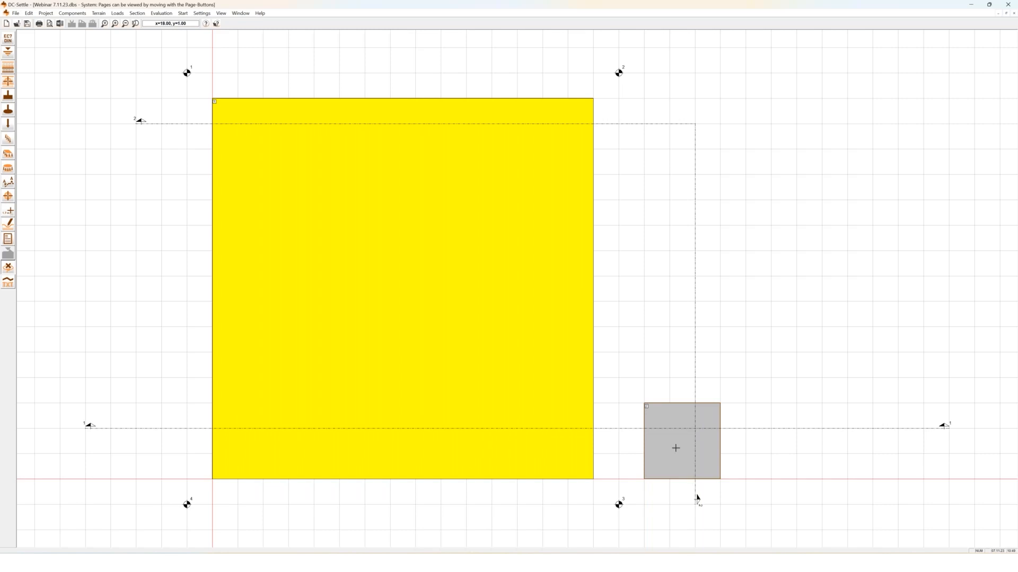
Step: Calculate the graphical results, compare the settlement curves along sections 1 and 2, and return to the system input
click(8, 225)
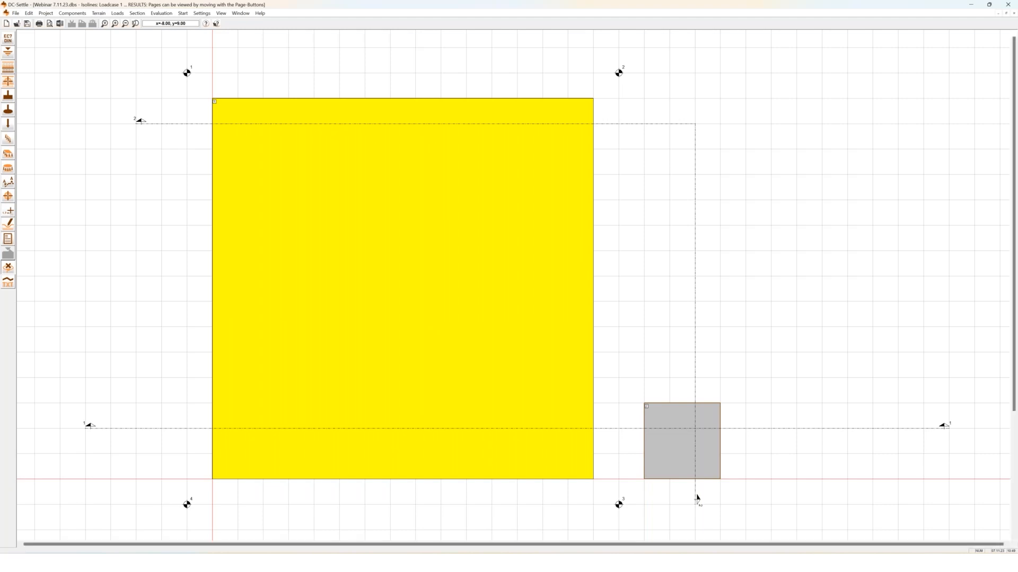
scroll(517, 289, down, 5)
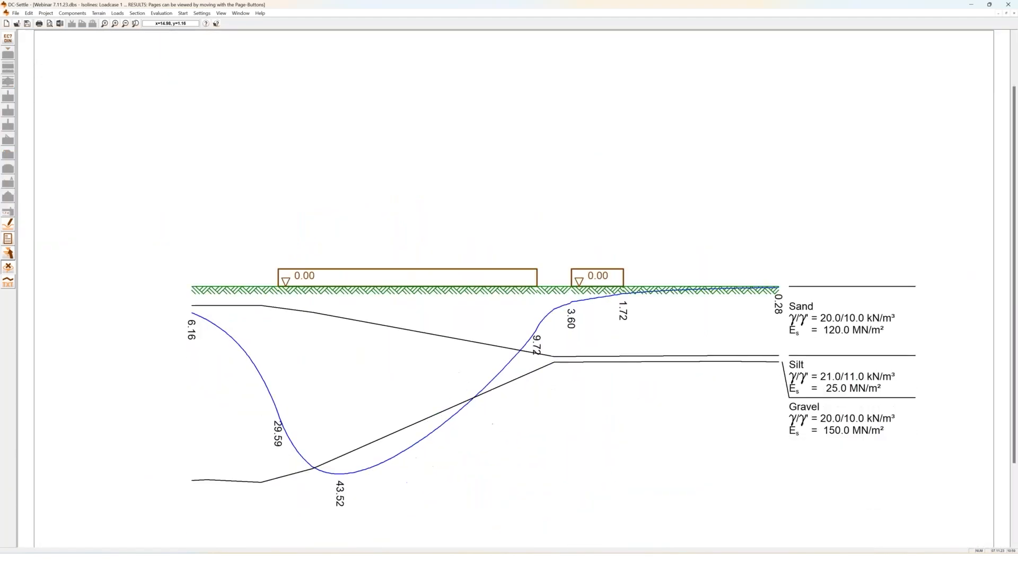
scroll(464, 256, down, 3)
scroll(550, 278, down, 2)
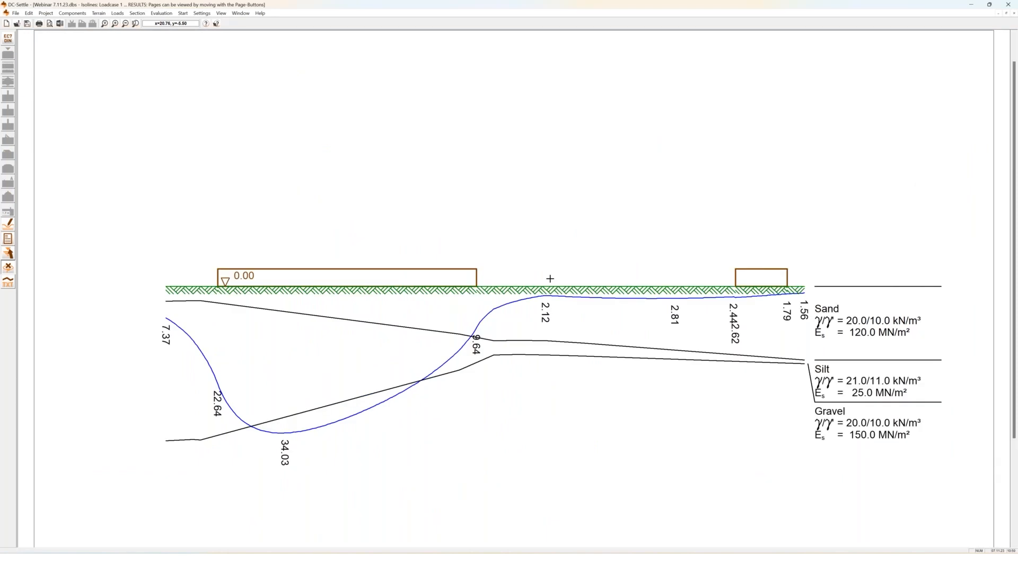
scroll(549, 278, down, 1)
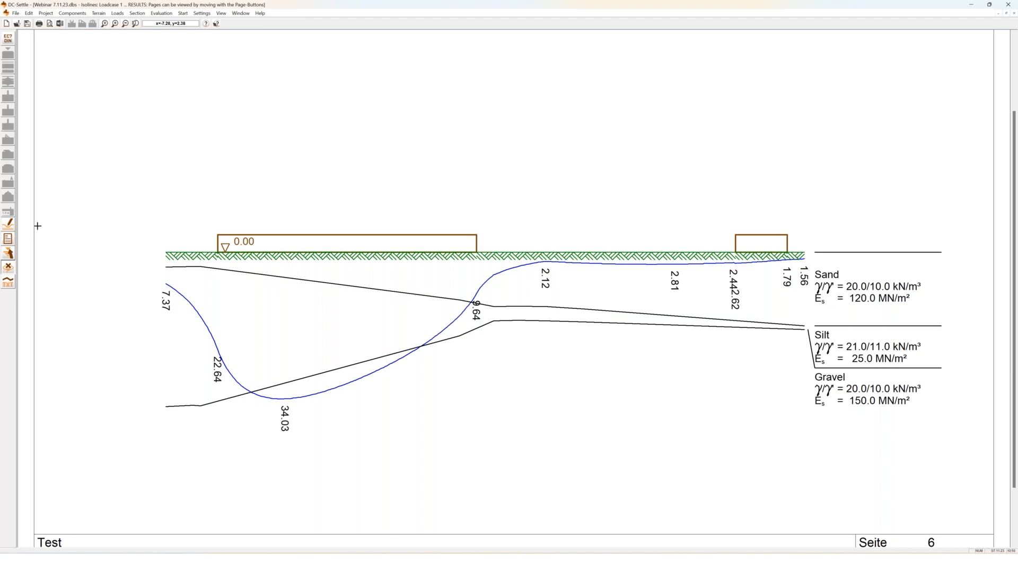
click(9, 254)
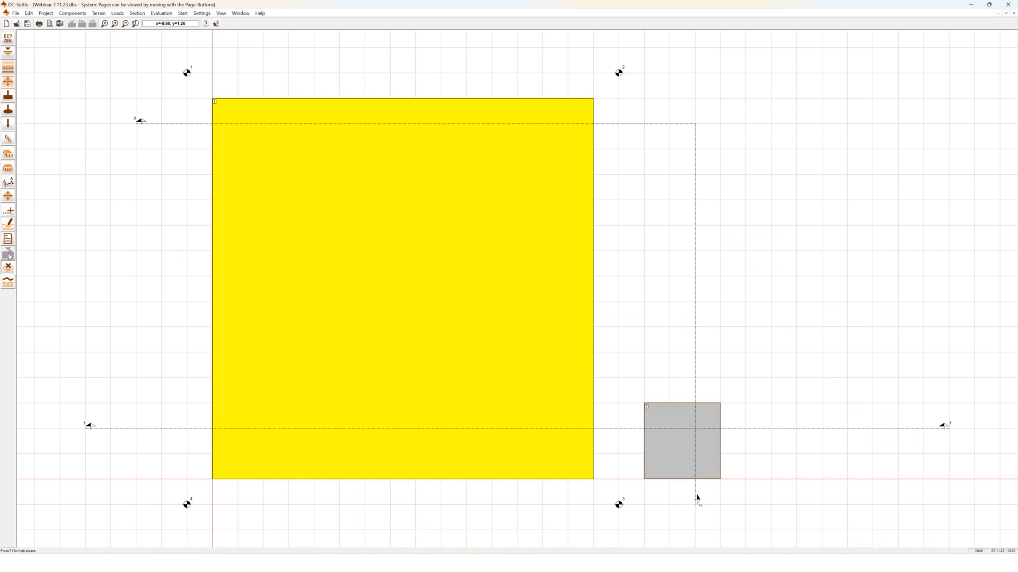
Step: Generate the text output, review the layer data, bore points, foundations and load case 1 settlements, and return to the system input
click(9, 240)
scroll(330, 297, down, 2)
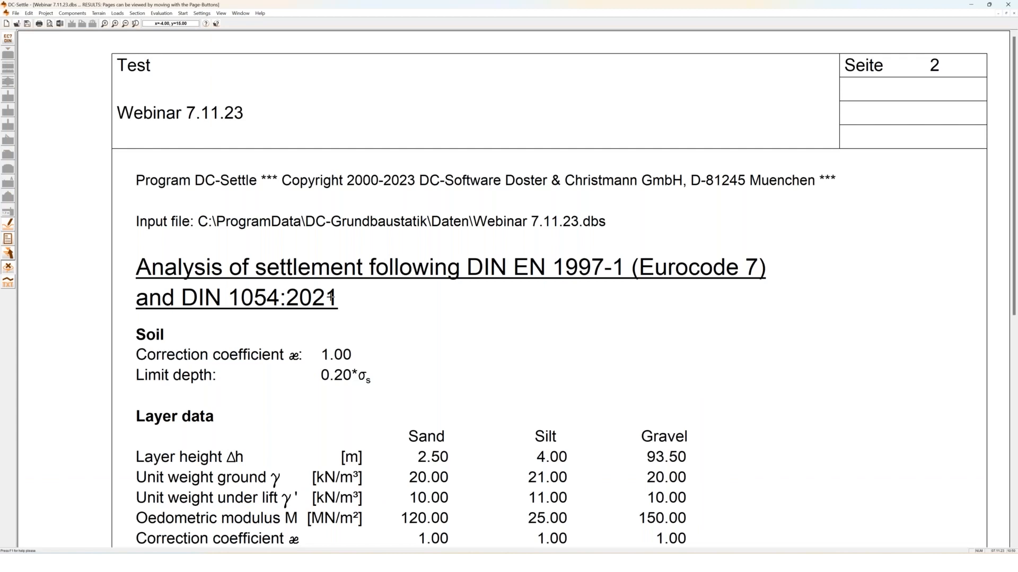
scroll(330, 298, down, 3)
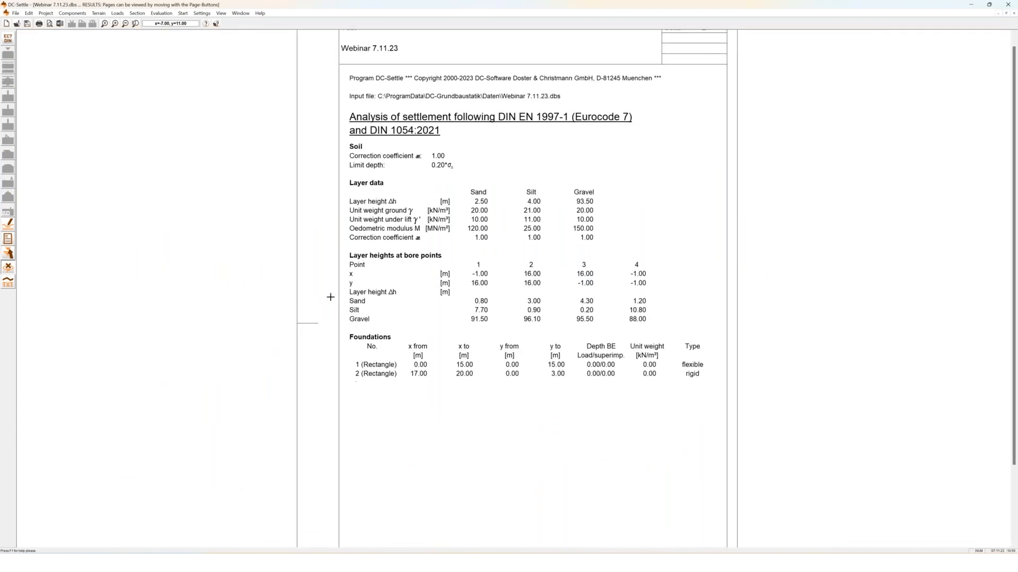
scroll(330, 298, down, 5)
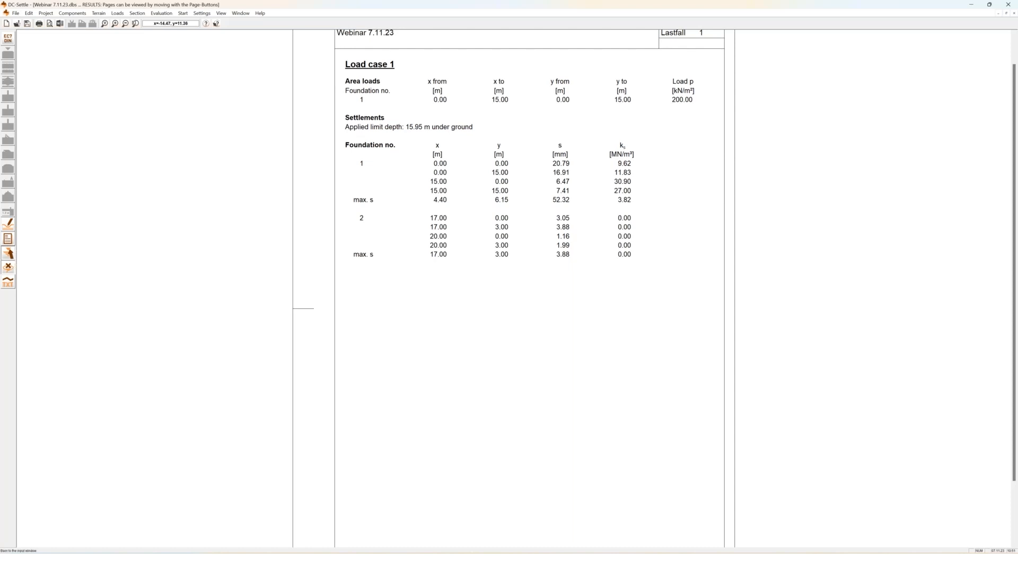
click(8, 254)
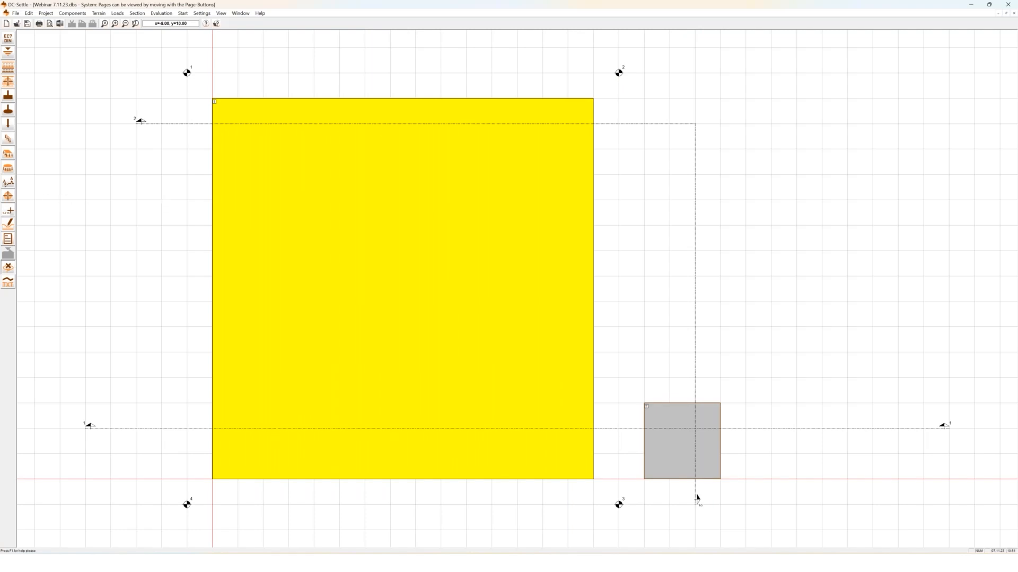
Step: Place evaluation points at x 7, y 8 in the large foundation and x 18, y 1 in the small one, and recalculate the output
click(8, 196)
click(387, 266)
click(670, 452)
click(8, 240)
Step: Page through the output to the stress diagram of point 1 and back to the evaluation point settlements of load case 1
scroll(387, 282, down, 1)
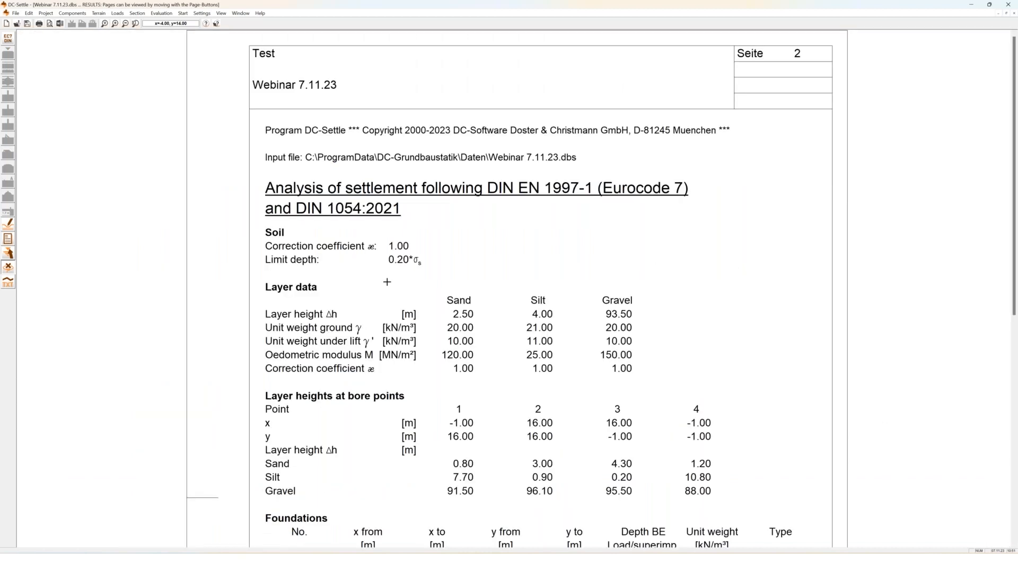
scroll(387, 282, down, 6)
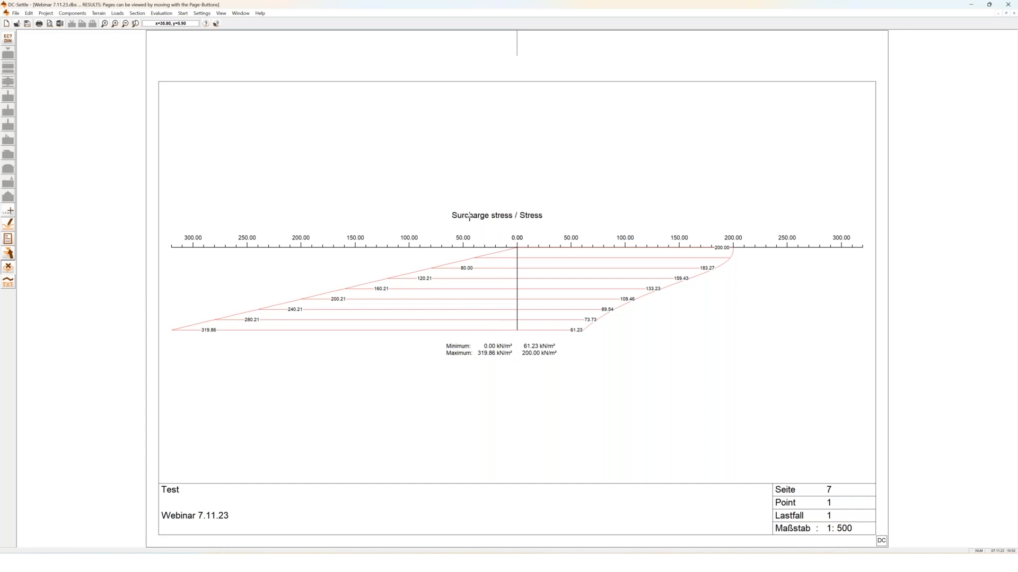
key(Page_Up)
key(Page_Up)
key(Page_Up)
key(Page_Up)
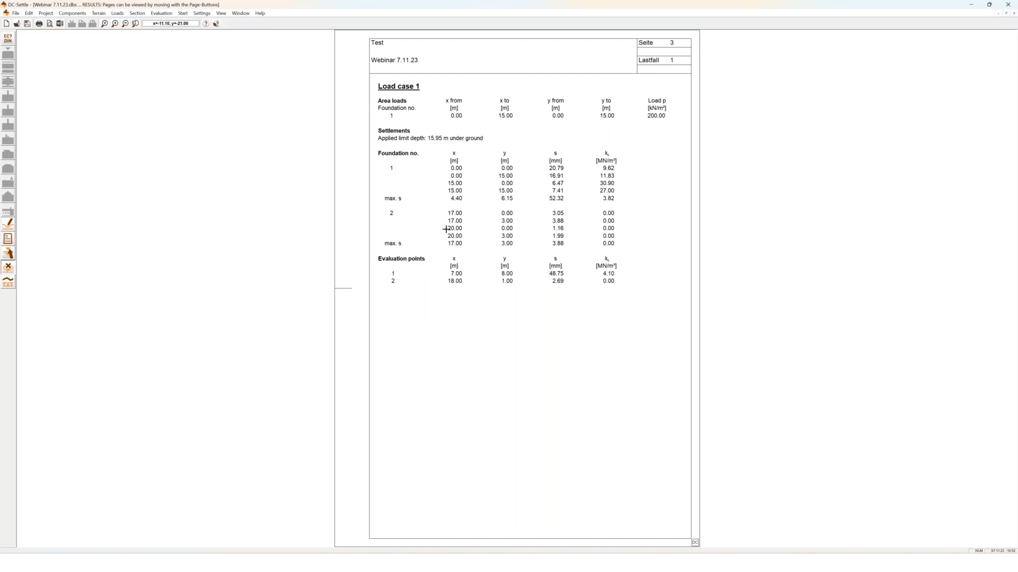
Step: Compare the surcharge stress and stress diagrams of evaluation points 1 and 2, checking the section pages in between
key(Page_Down)
key(Page_Down)
key(Page_Down)
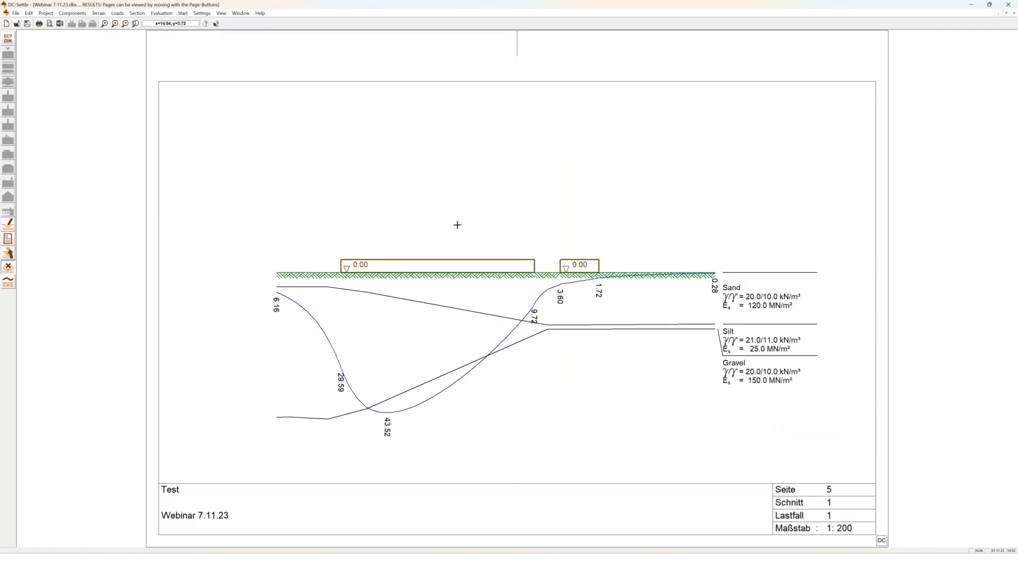
key(Page_Down)
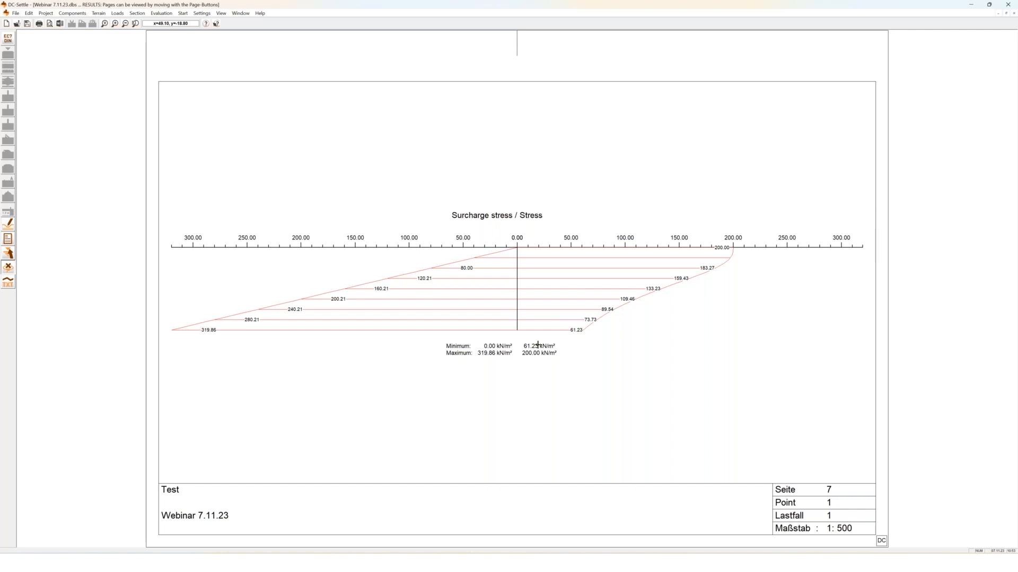
key(Page_Down)
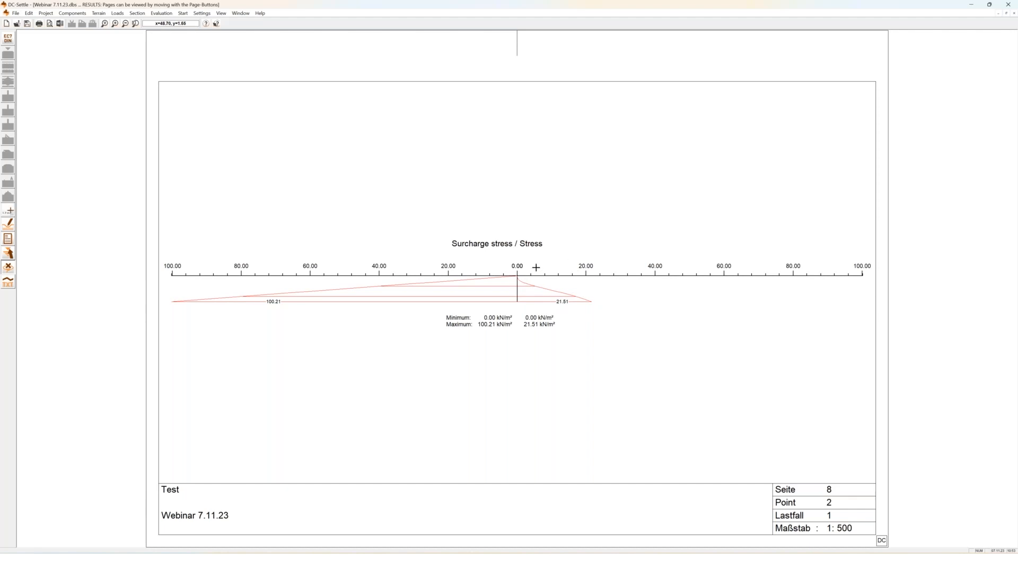
scroll(536, 268, up, 2)
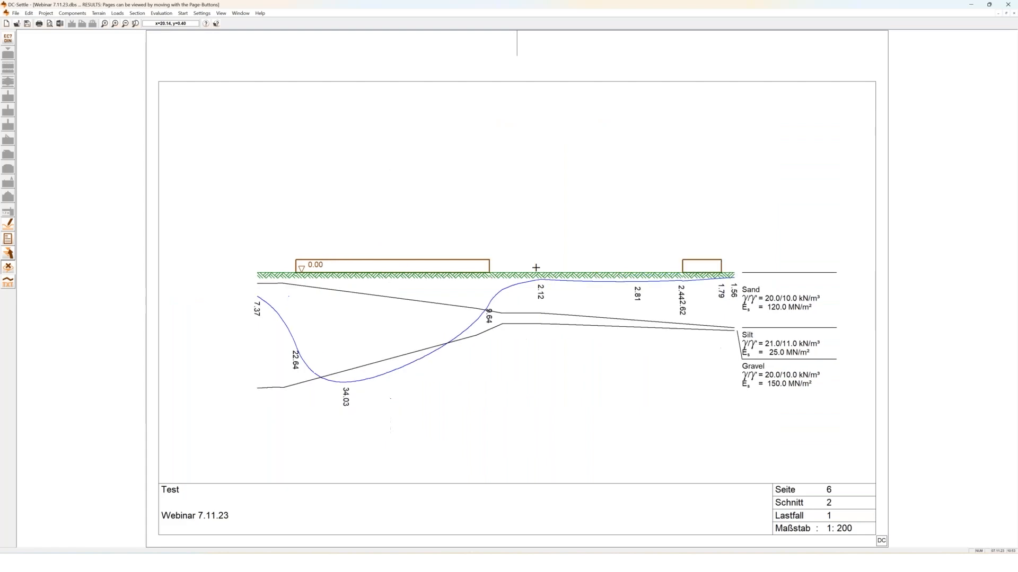
scroll(535, 267, down, 1)
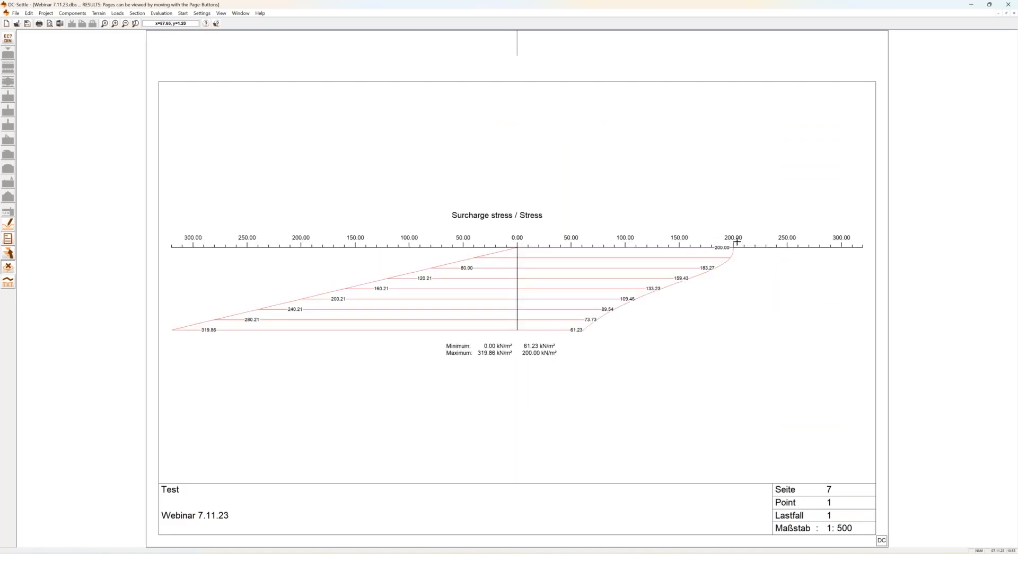
scroll(685, 282, down, 1)
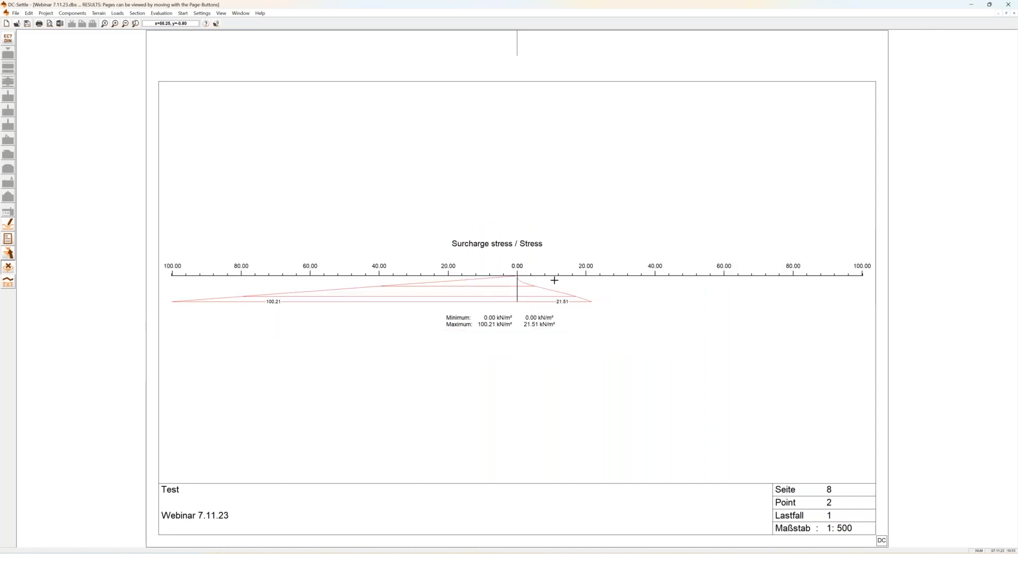